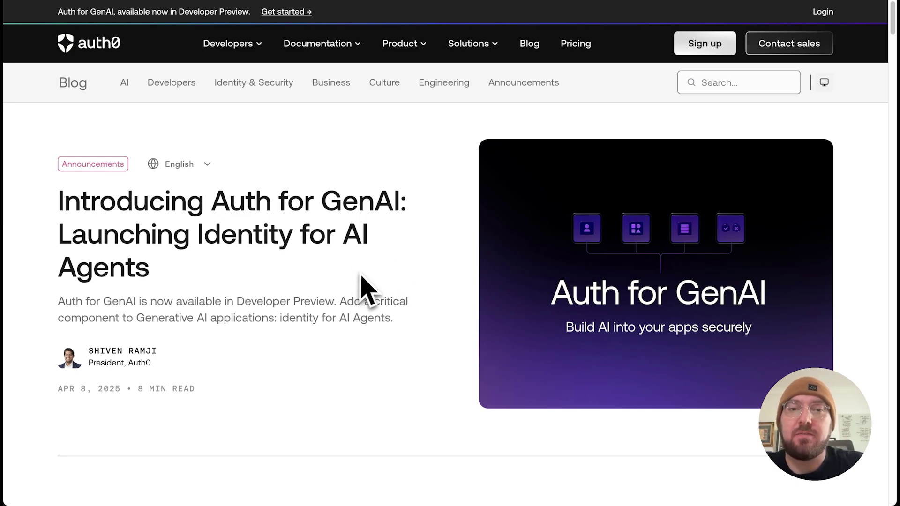
Read down the current Auth0 Blog page, briefly selecting a phrase in the intro.
{"action": "scroll", "coordinate": [388, 282], "scroll_direction": "down", "scroll_amount": 1}
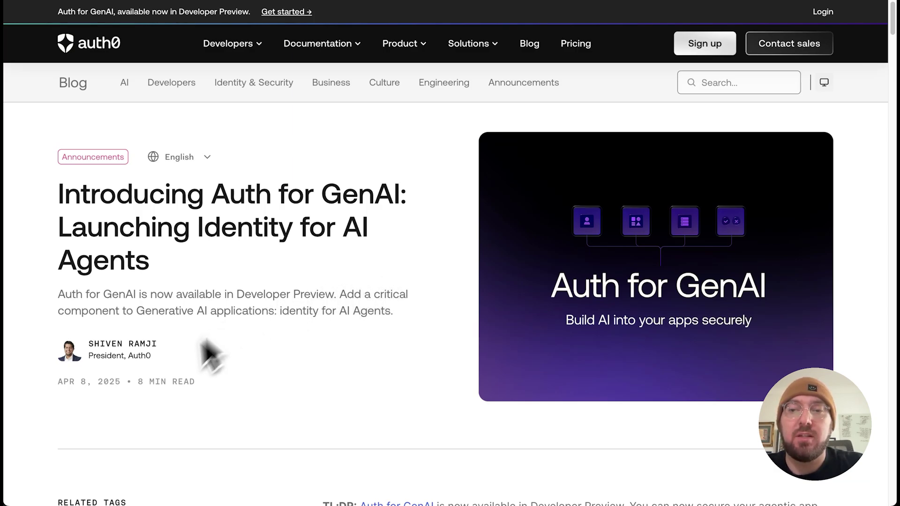
{"action": "scroll", "coordinate": [281, 386], "scroll_direction": "up", "scroll_amount": 1}
{"action": "scroll", "coordinate": [310, 396], "scroll_direction": "down", "scroll_amount": 1}
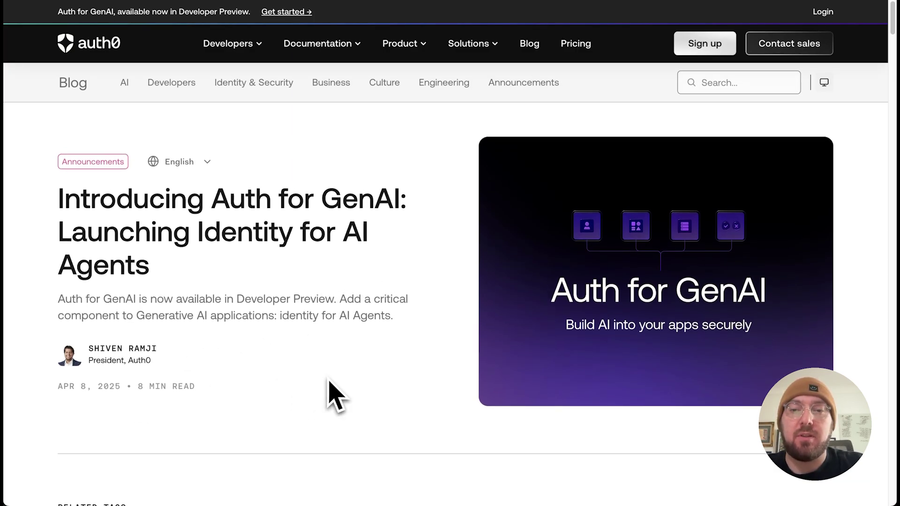
{"action": "scroll", "coordinate": [331, 327], "scroll_direction": "down", "scroll_amount": 2}
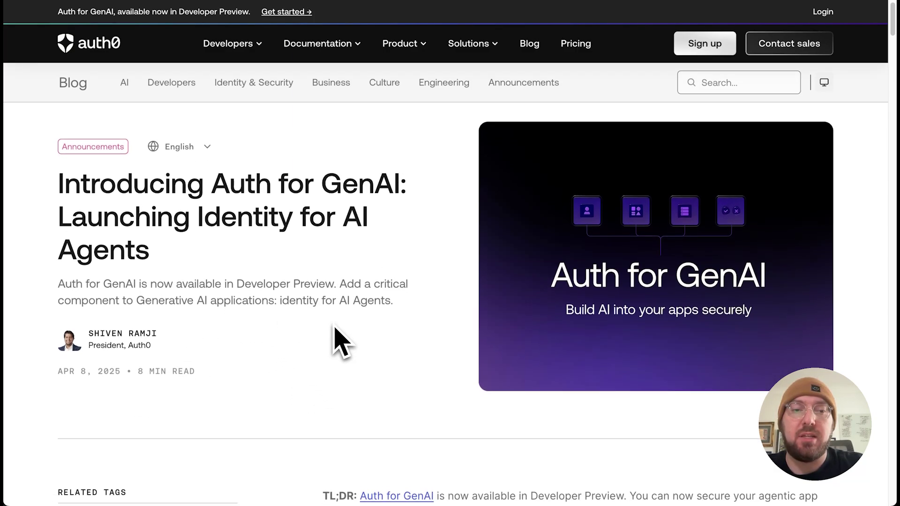
{"action": "scroll", "coordinate": [339, 342], "scroll_direction": "down", "scroll_amount": 5}
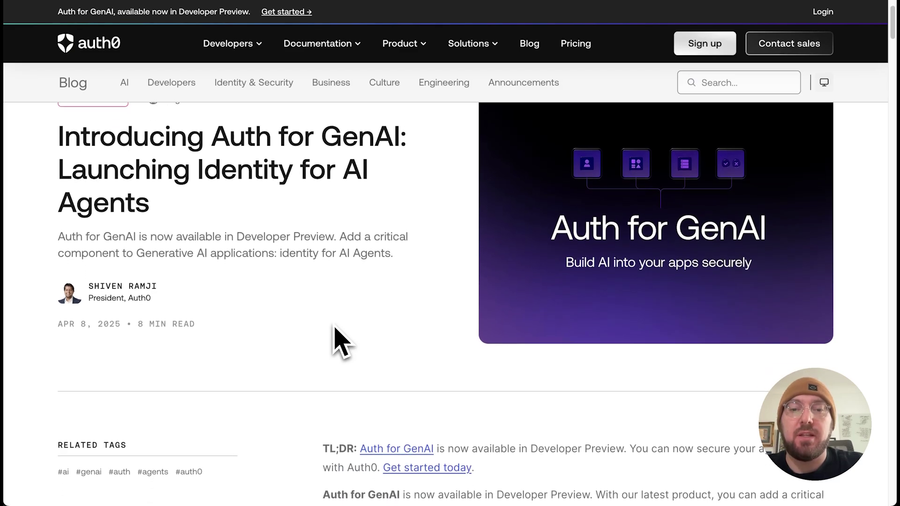
{"action": "scroll", "coordinate": [335, 328], "scroll_direction": "down", "scroll_amount": 7}
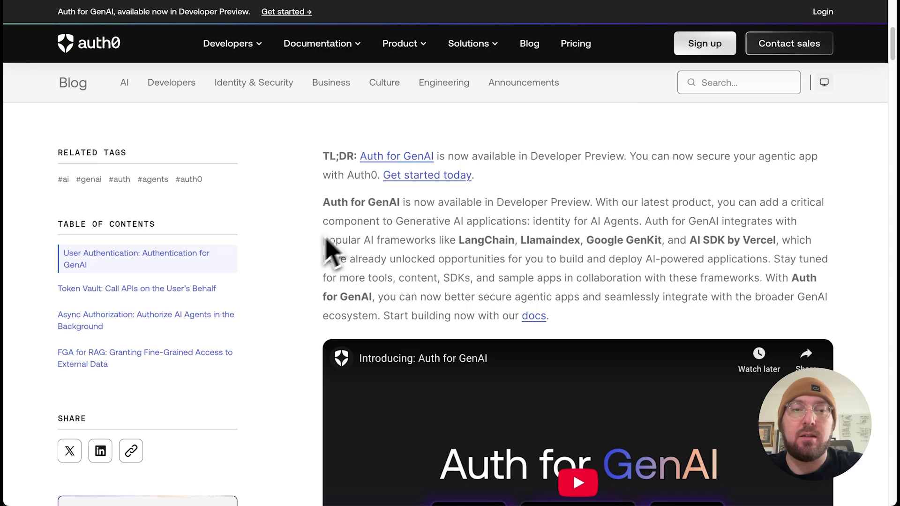
{"action": "scroll", "coordinate": [370, 242], "scroll_direction": "down", "scroll_amount": 1}
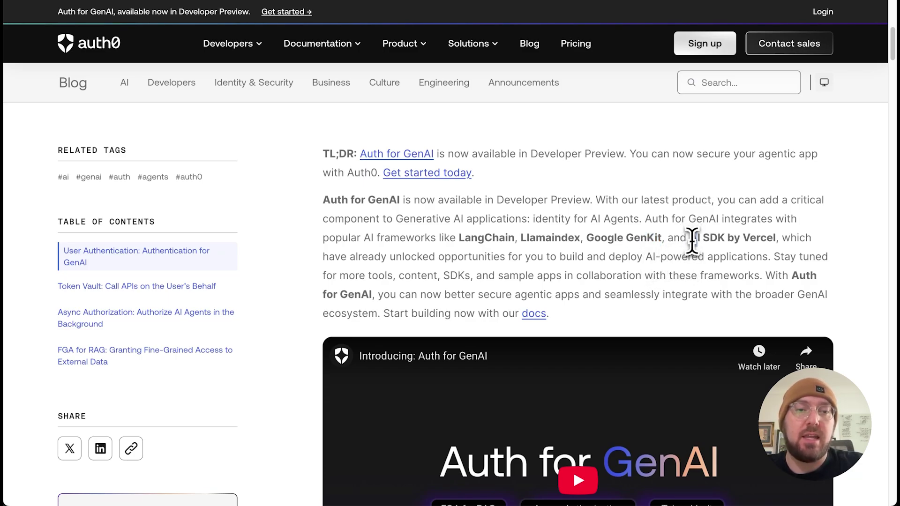
{"action": "left_click_drag", "start_coordinate": [734, 237], "coordinate": [778, 237]}
{"action": "left_click", "coordinate": [544, 261]}
Finish the page and switch to the LangGraph, Vercel, and Next.js Gmail tutorial.
{"action": "scroll", "coordinate": [468, 262], "scroll_direction": "down", "scroll_amount": 1}
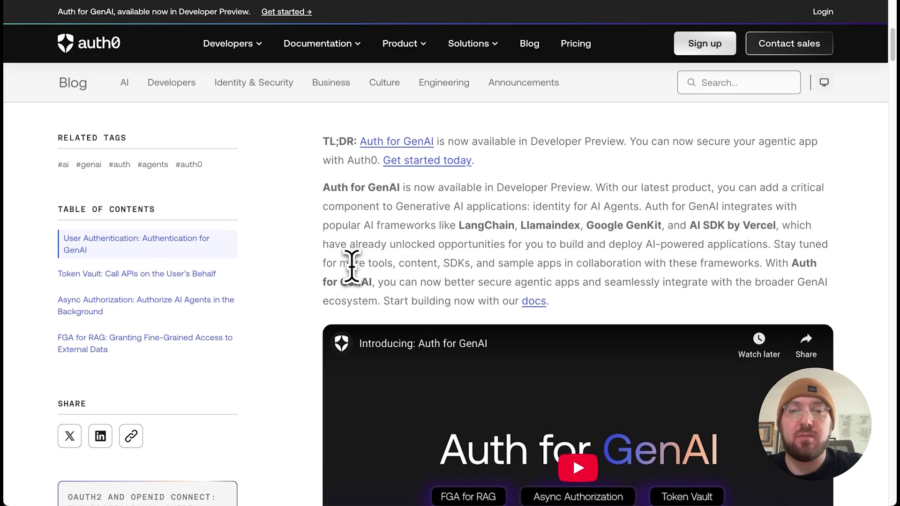
{"action": "scroll", "coordinate": [351, 265], "scroll_direction": "down", "scroll_amount": 8}
{"action": "scroll", "coordinate": [309, 280], "scroll_direction": "down", "scroll_amount": 4}
{"action": "scroll", "coordinate": [309, 280], "scroll_direction": "down", "scroll_amount": 3}
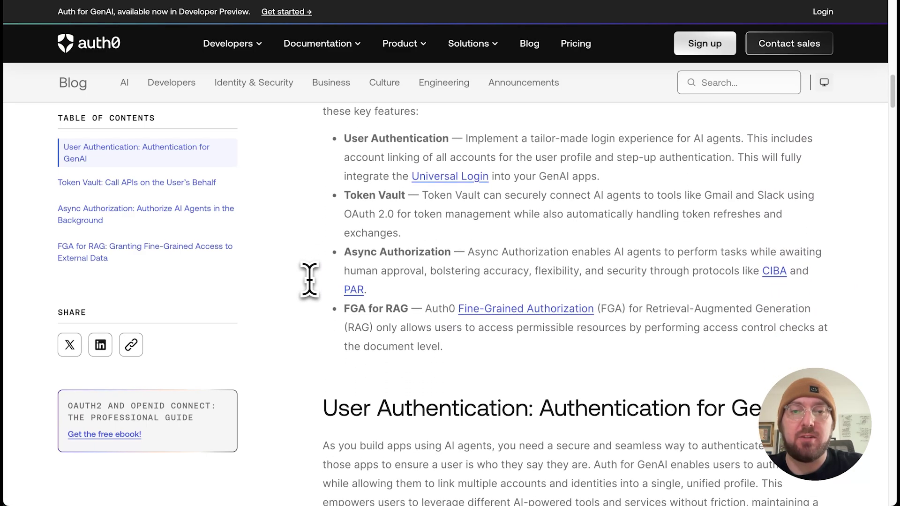
{"action": "scroll", "coordinate": [309, 280], "scroll_direction": "down", "scroll_amount": 1}
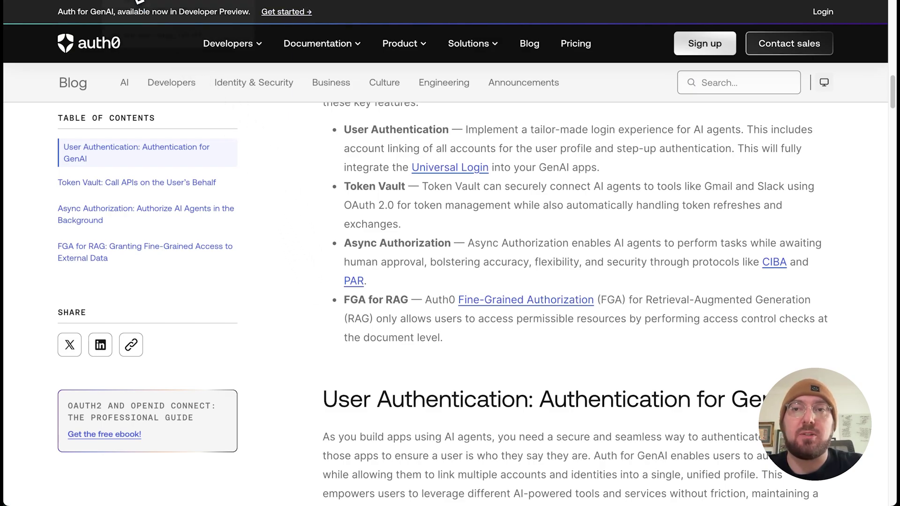
{"action": "left_click", "coordinate": [139, 2]}
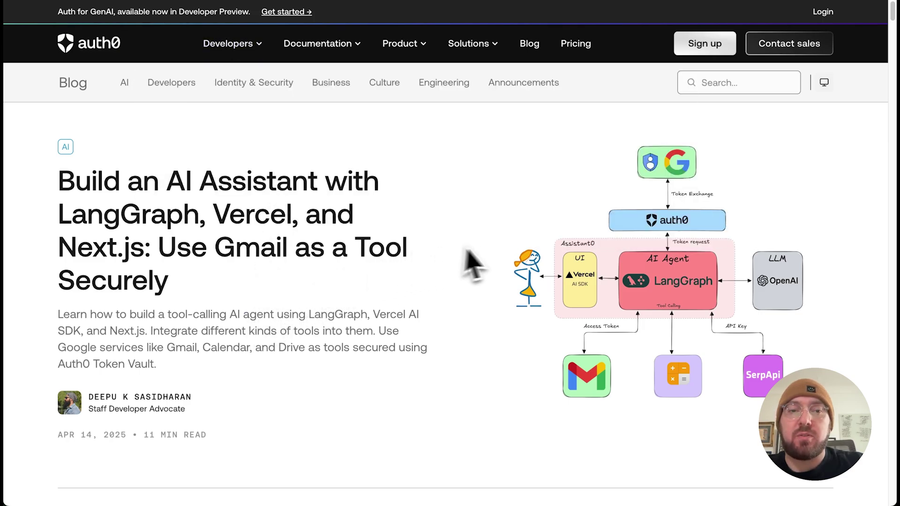
Read through the tutorial's Prerequisites section.
{"action": "scroll", "coordinate": [498, 257], "scroll_direction": "down", "scroll_amount": 10}
{"action": "scroll", "coordinate": [505, 249], "scroll_direction": "down", "scroll_amount": 2}
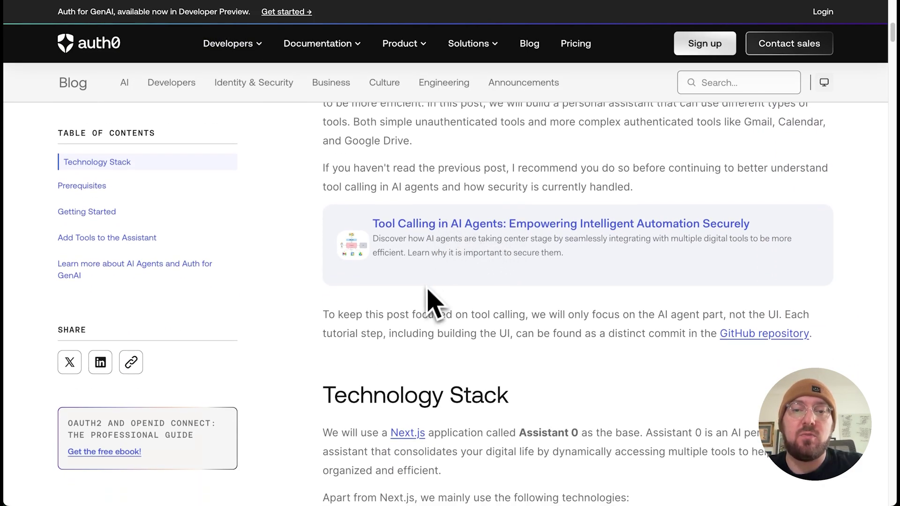
{"action": "scroll", "coordinate": [428, 305], "scroll_direction": "down", "scroll_amount": 5}
{"action": "scroll", "coordinate": [428, 305], "scroll_direction": "down", "scroll_amount": 3}
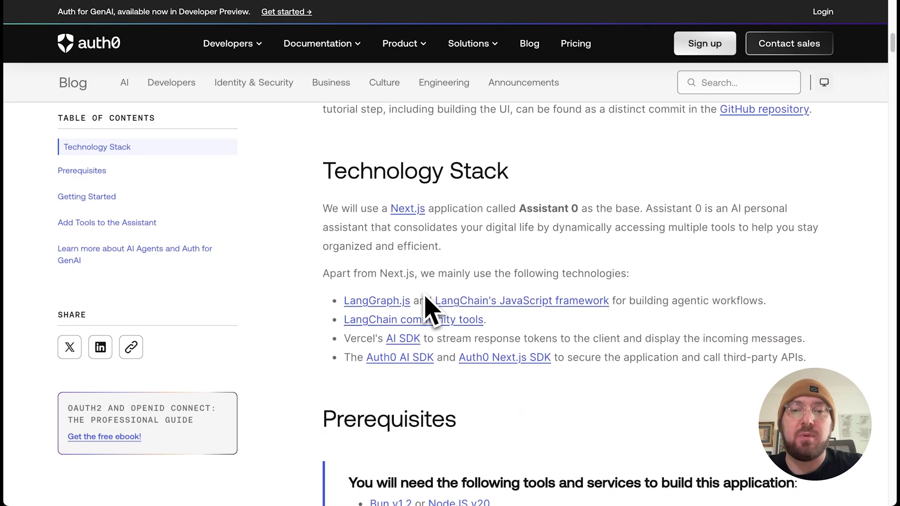
{"action": "scroll", "coordinate": [428, 305], "scroll_direction": "down", "scroll_amount": 1}
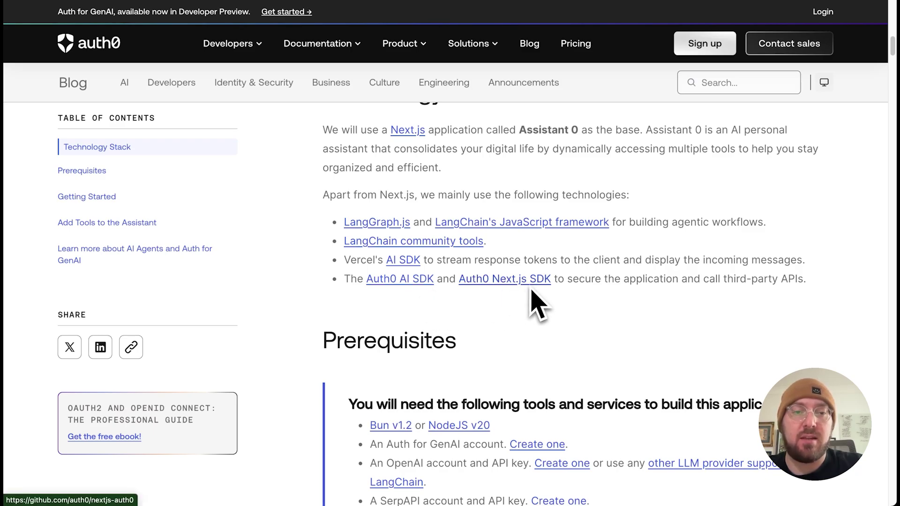
{"action": "scroll", "coordinate": [473, 296], "scroll_direction": "down", "scroll_amount": 8}
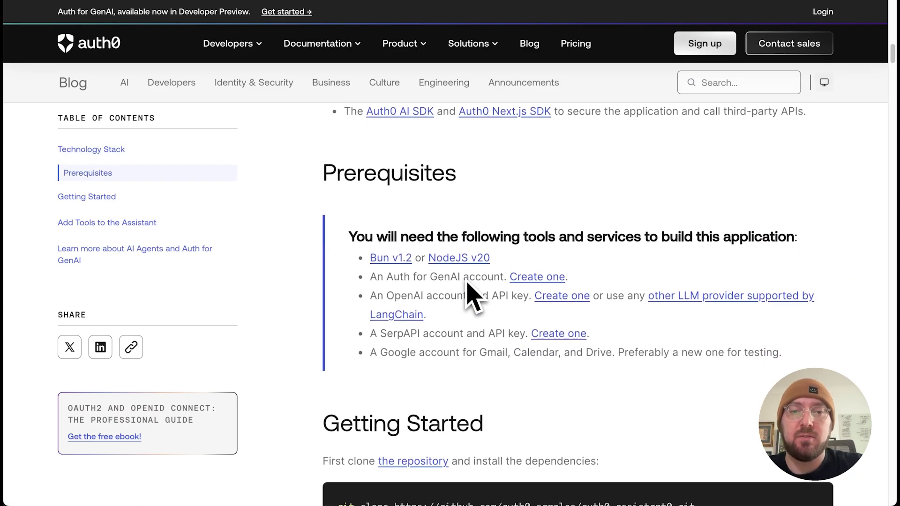
{"action": "scroll", "coordinate": [479, 292], "scroll_direction": "down", "scroll_amount": 8}
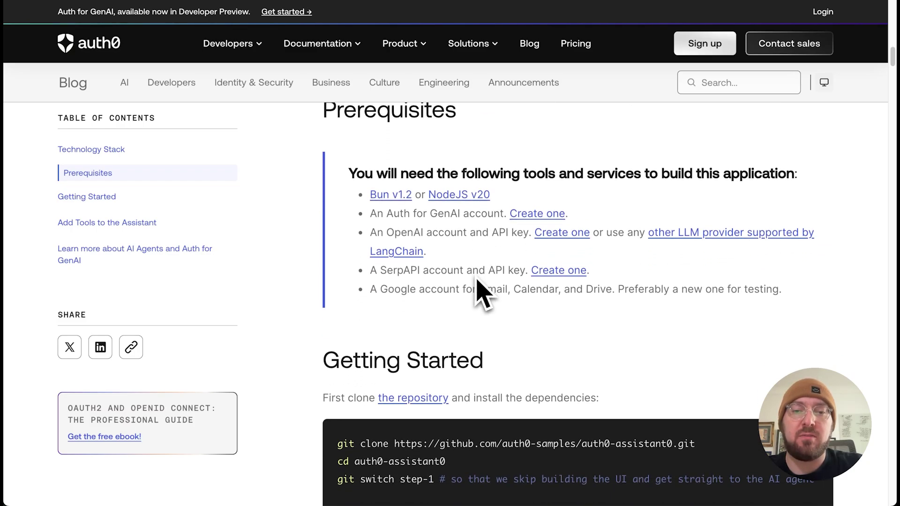
{"action": "scroll", "coordinate": [479, 292], "scroll_direction": "down", "scroll_amount": 3}
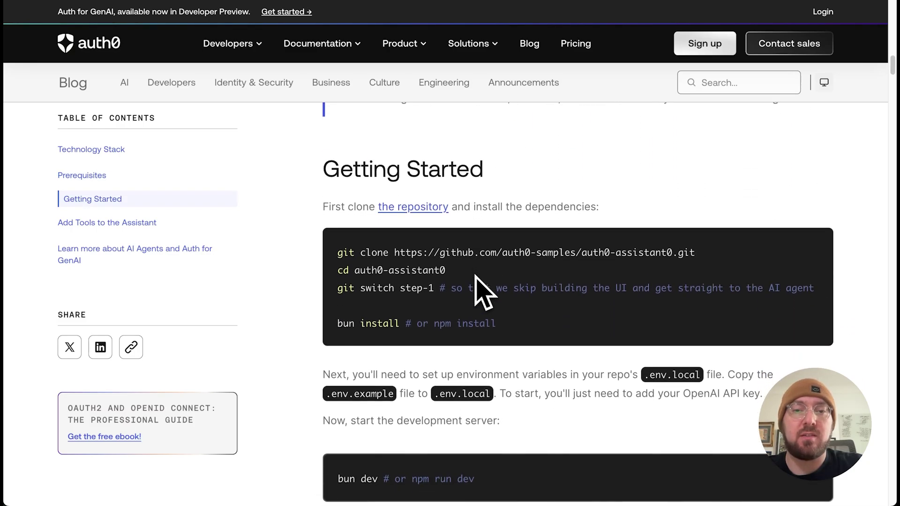
Read the Getting Started steps and go to Auth0's Sign up page from the header.
{"action": "scroll", "coordinate": [469, 281], "scroll_direction": "down", "scroll_amount": 1}
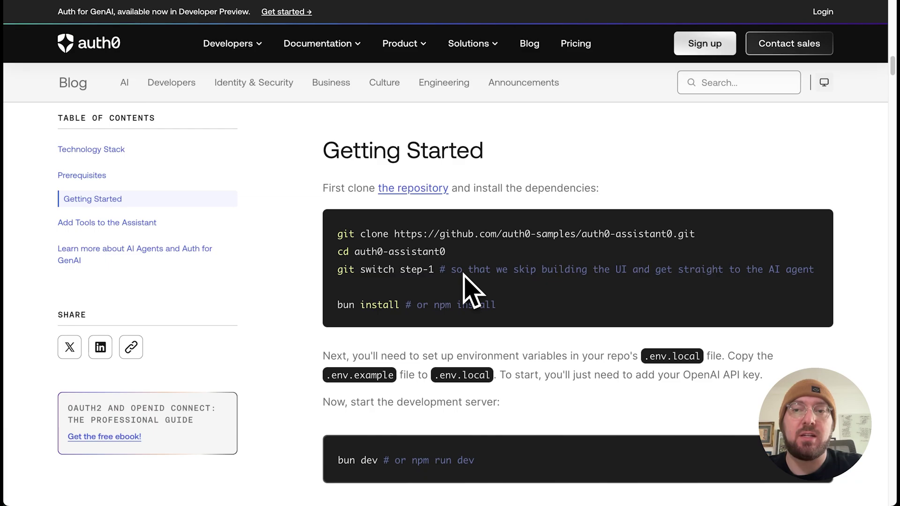
{"action": "scroll", "coordinate": [464, 277], "scroll_direction": "down", "scroll_amount": 6}
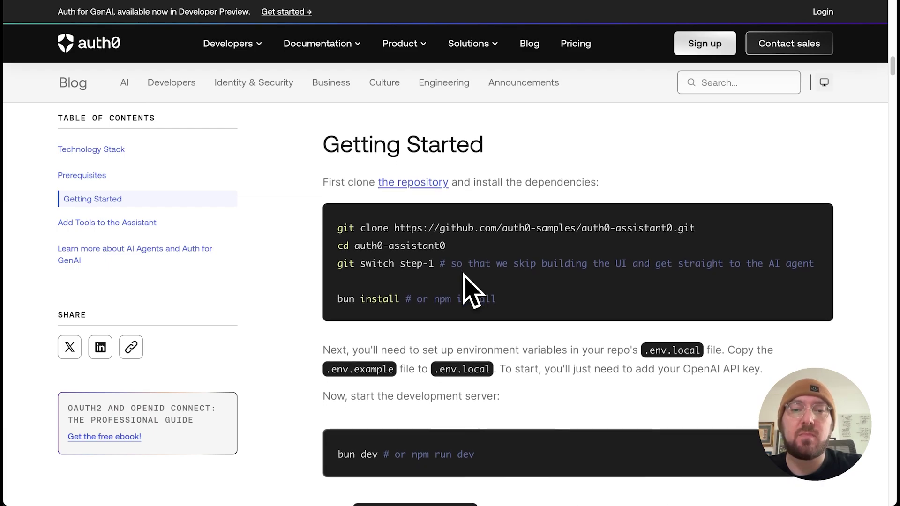
{"action": "scroll", "coordinate": [464, 281], "scroll_direction": "down", "scroll_amount": 8}
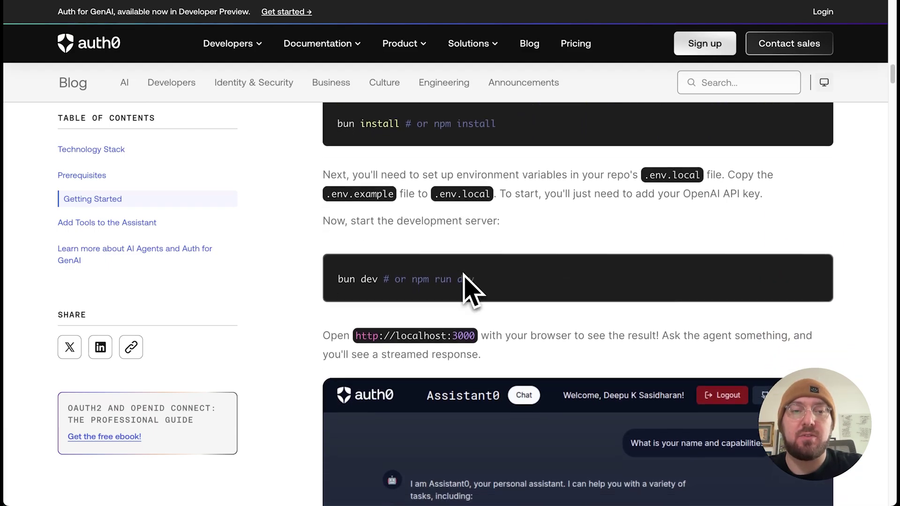
{"action": "scroll", "coordinate": [464, 276], "scroll_direction": "down", "scroll_amount": 6}
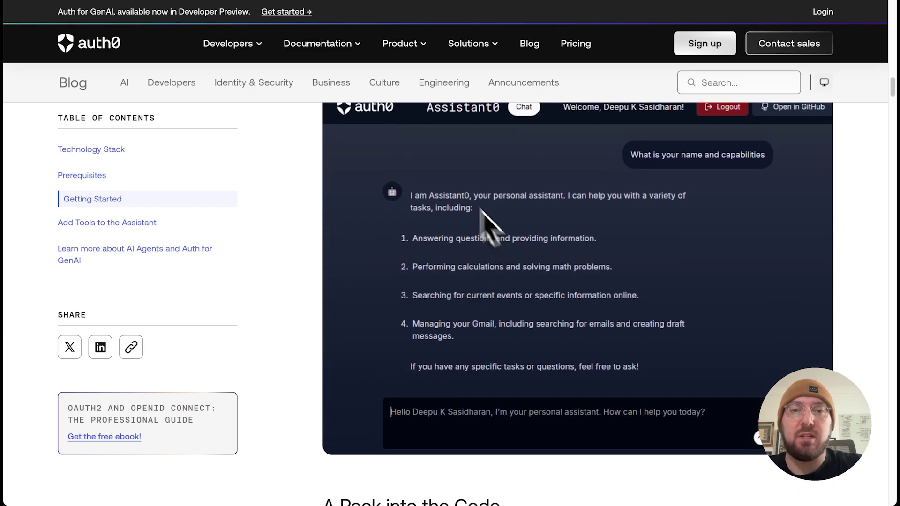
{"action": "scroll", "coordinate": [441, 283], "scroll_direction": "down", "scroll_amount": 2}
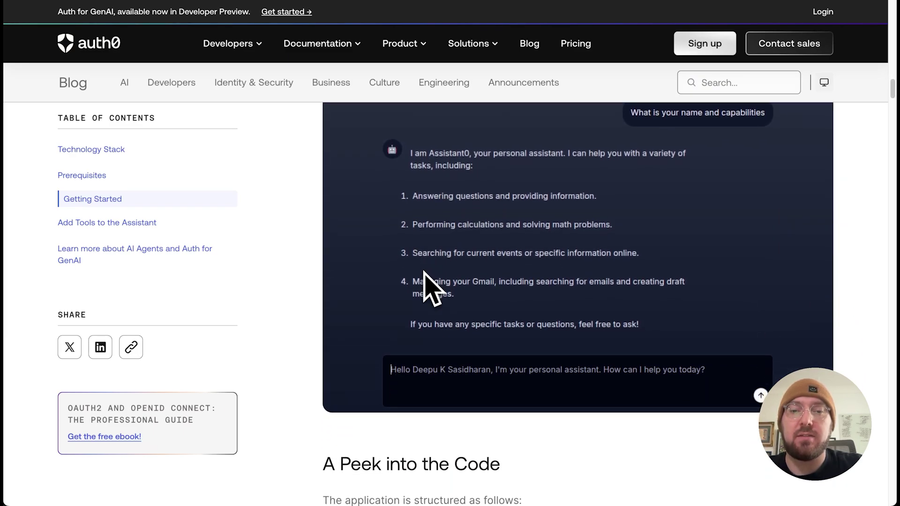
{"action": "scroll", "coordinate": [428, 282], "scroll_direction": "down", "scroll_amount": 5}
{"action": "scroll", "coordinate": [427, 283], "scroll_direction": "down", "scroll_amount": 4}
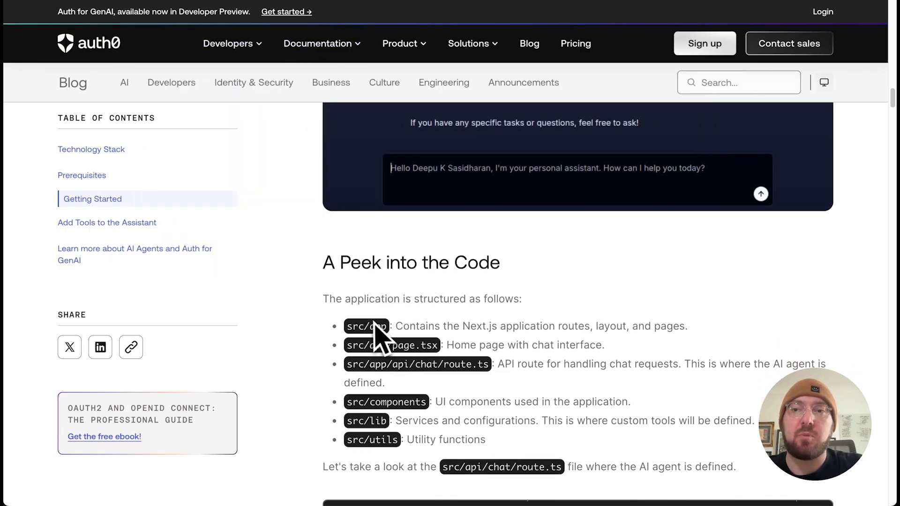
{"action": "scroll", "coordinate": [361, 319], "scroll_direction": "down", "scroll_amount": 4}
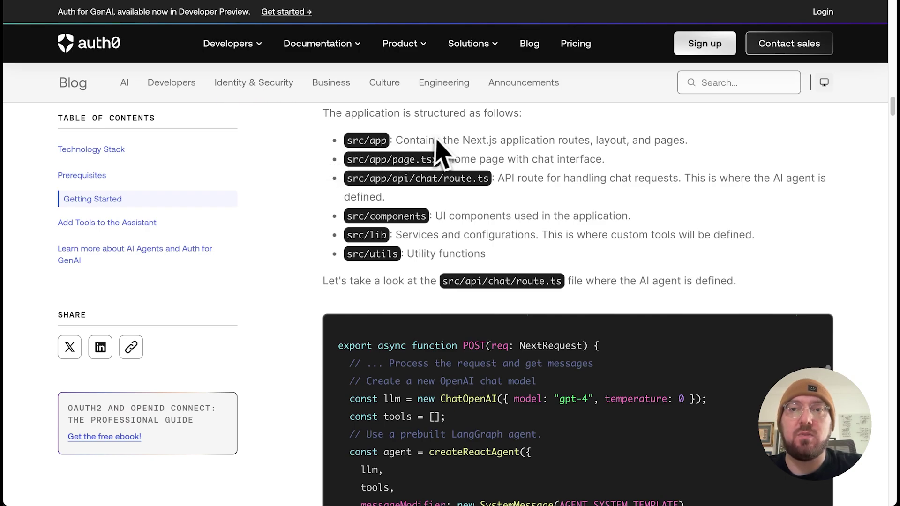
{"action": "left_click", "coordinate": [705, 47]}
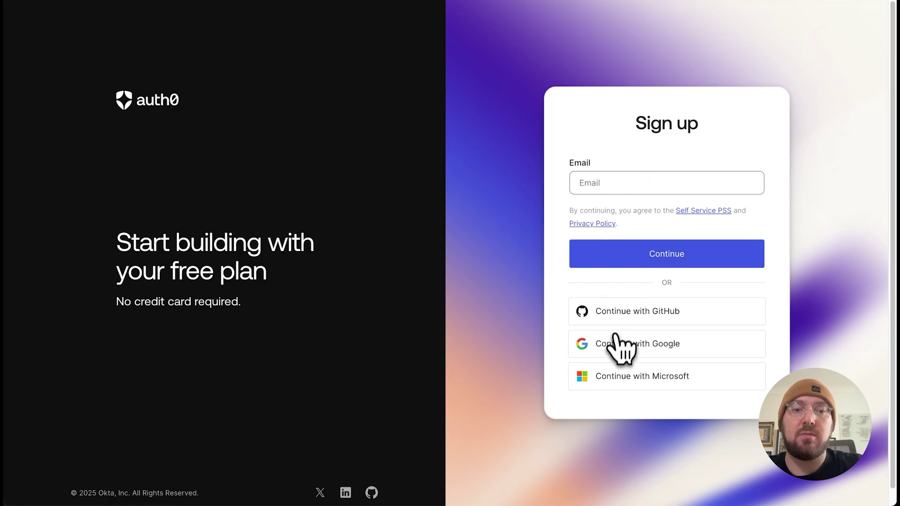
Sign up with Google, pick Regular Web Applications in Create Application, then close it unsaved.
{"action": "left_click", "coordinate": [616, 345]}
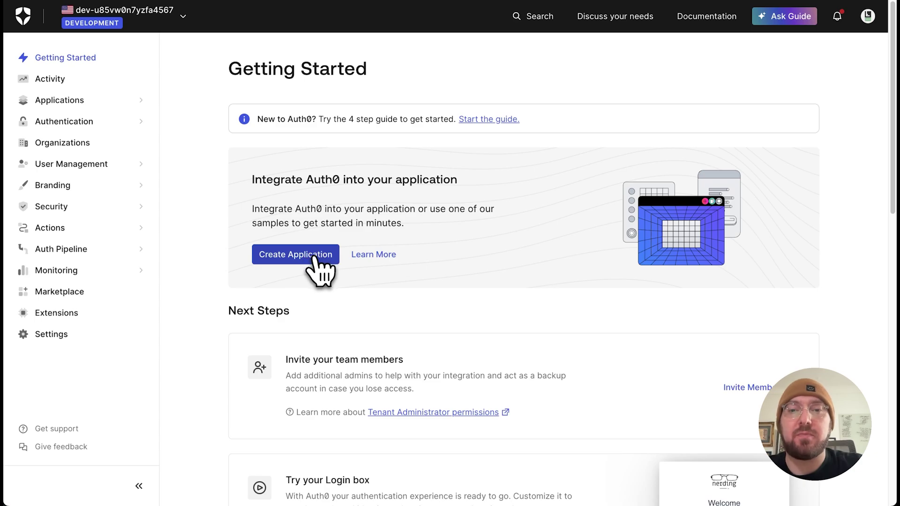
{"action": "left_click", "coordinate": [315, 258]}
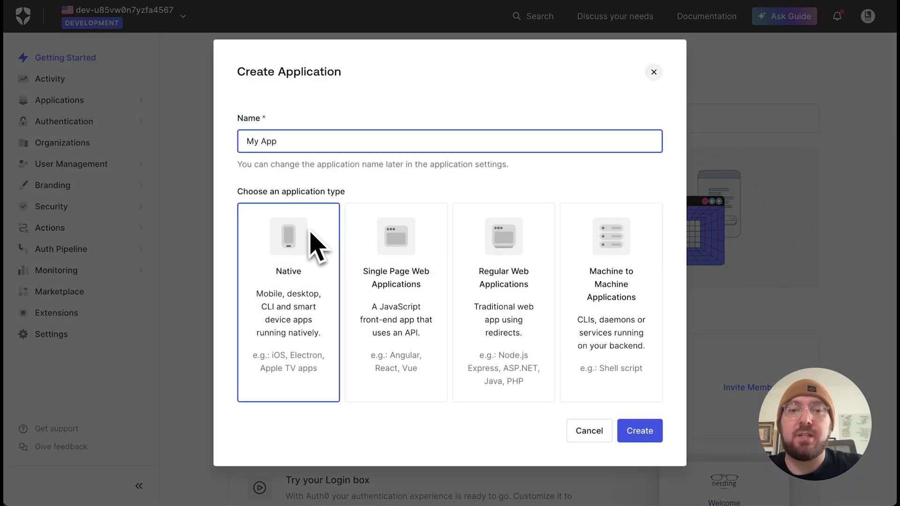
{"action": "left_click", "coordinate": [520, 276]}
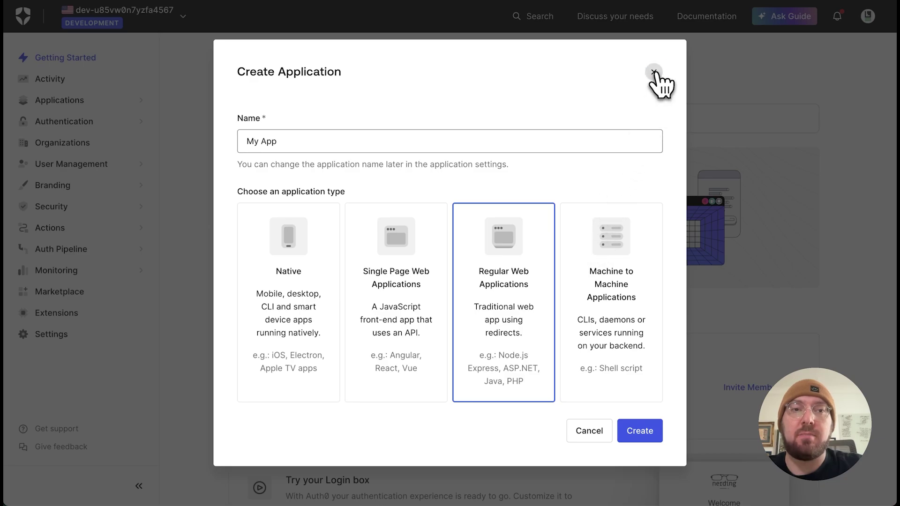
{"action": "left_click", "coordinate": [654, 73]}
{"action": "scroll", "coordinate": [357, 289], "scroll_direction": "down", "scroll_amount": 4}
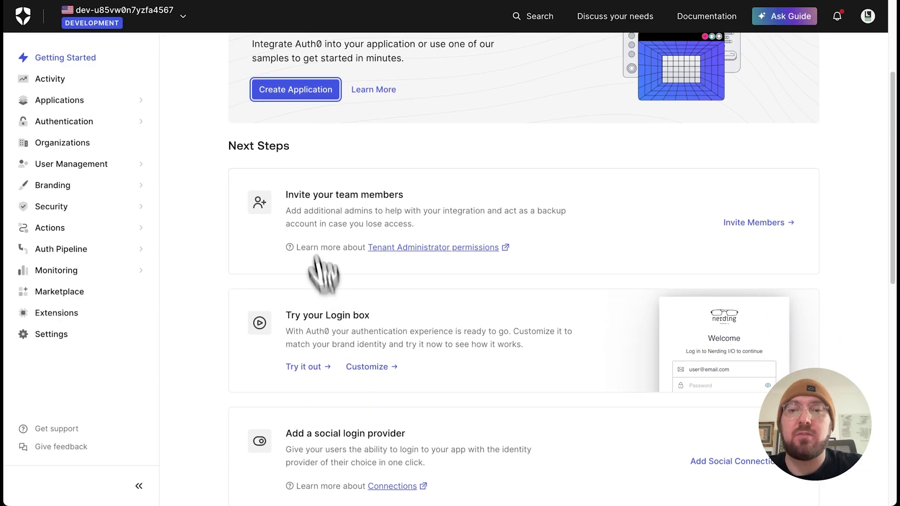
{"action": "scroll", "coordinate": [302, 171], "scroll_direction": "up", "scroll_amount": 4}
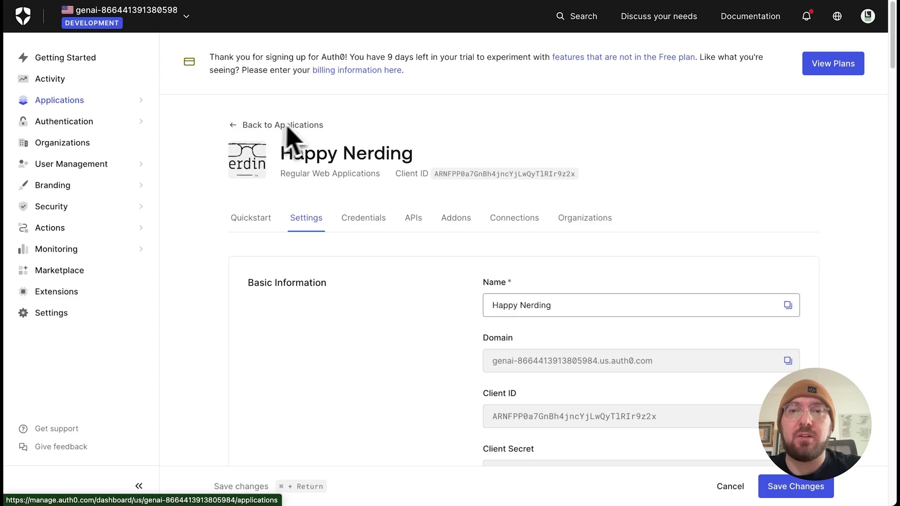
{"action": "left_click", "coordinate": [264, 219]}
{"action": "scroll", "coordinate": [266, 225], "scroll_direction": "down", "scroll_amount": 2}
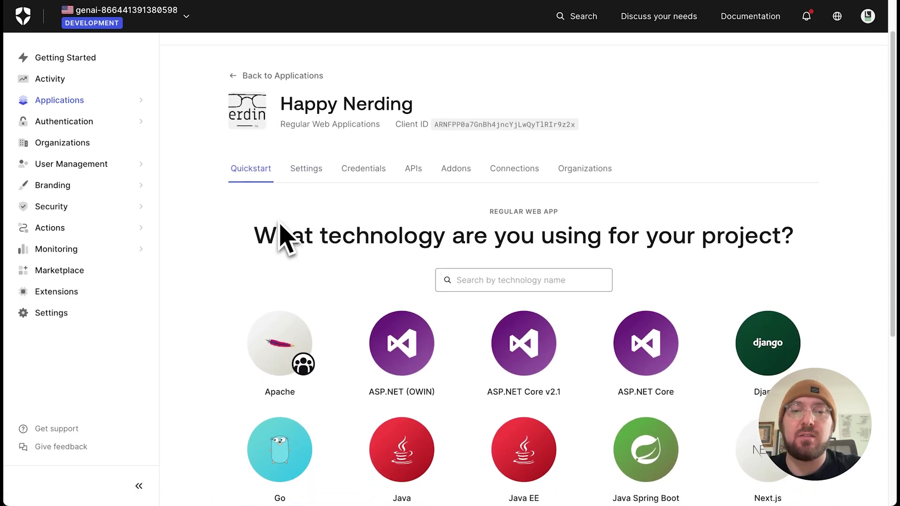
{"action": "left_click", "coordinate": [306, 143]}
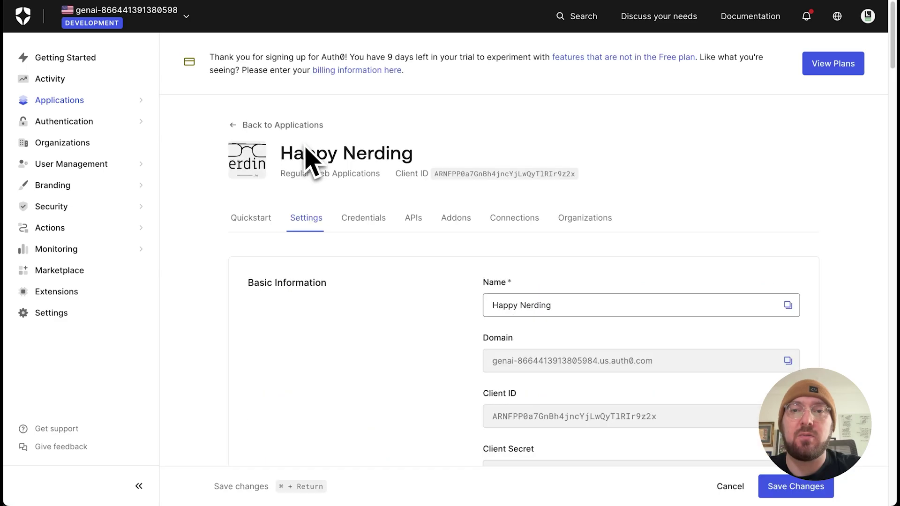
{"action": "scroll", "coordinate": [267, 195], "scroll_direction": "down", "scroll_amount": 4}
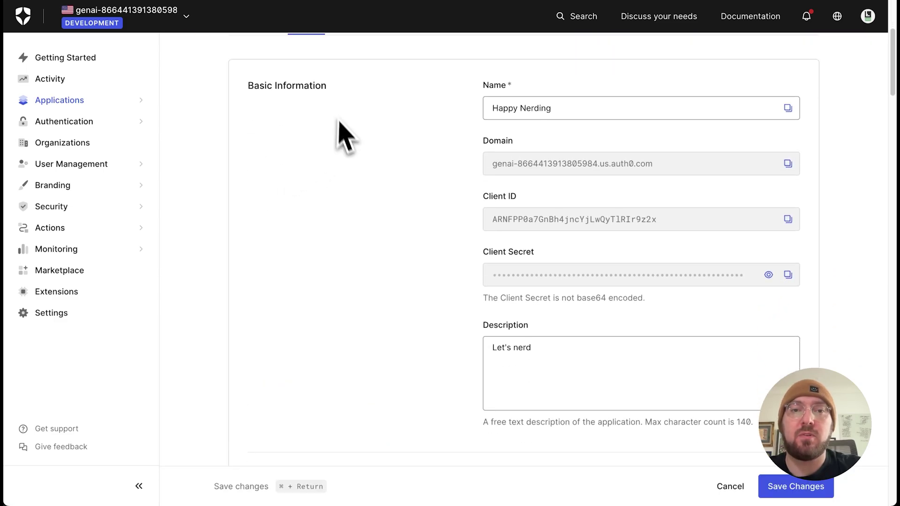
{"action": "scroll", "coordinate": [328, 129], "scroll_direction": "up", "scroll_amount": 1}
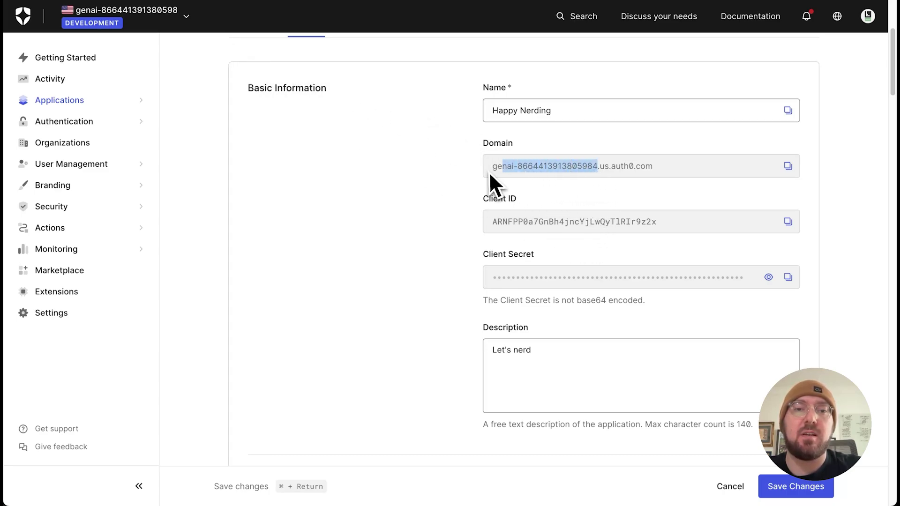
{"action": "left_click", "coordinate": [376, 201]}
{"action": "left_click", "coordinate": [191, 23]}
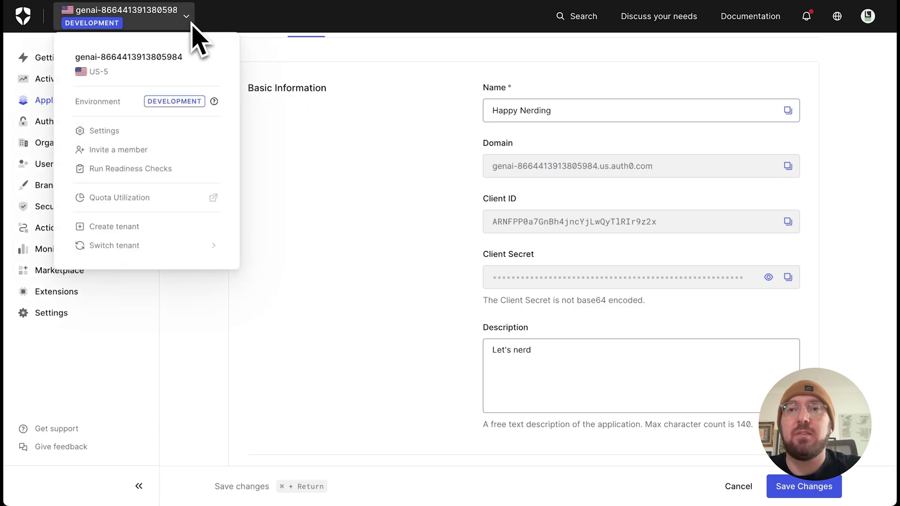
{"action": "key", "text": "Escape"}
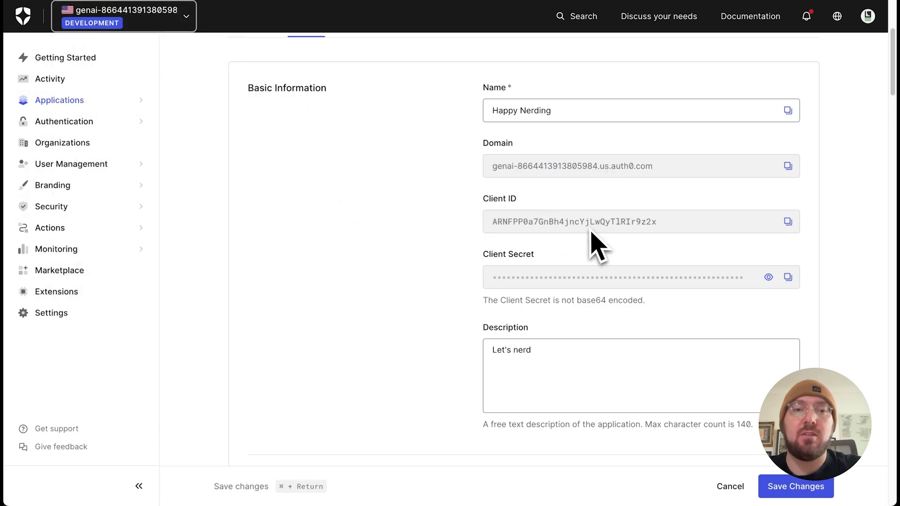
{"action": "scroll", "coordinate": [389, 295], "scroll_direction": "down", "scroll_amount": 5}
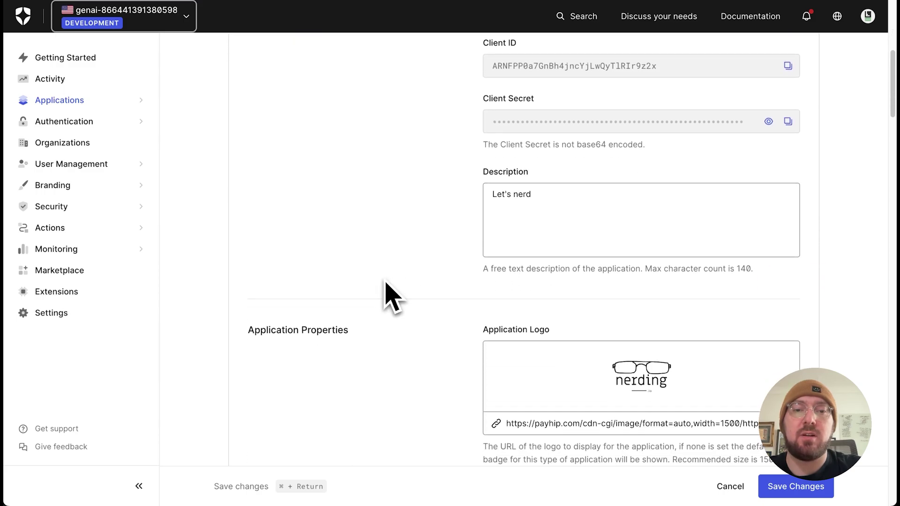
{"action": "scroll", "coordinate": [389, 295], "scroll_direction": "down", "scroll_amount": 5}
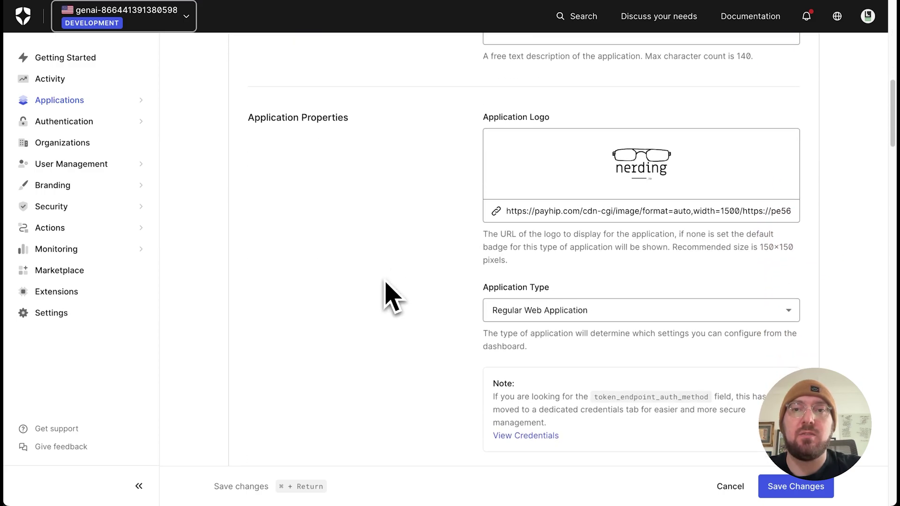
{"action": "scroll", "coordinate": [389, 295], "scroll_direction": "down", "scroll_amount": 2}
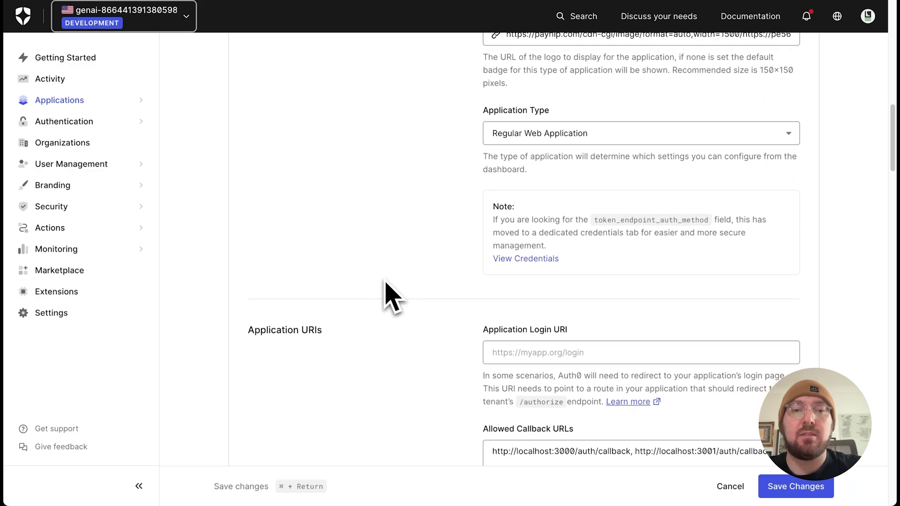
{"action": "scroll", "coordinate": [388, 296], "scroll_direction": "down", "scroll_amount": 1}
{"action": "scroll", "coordinate": [420, 262], "scroll_direction": "down", "scroll_amount": 1}
{"action": "scroll", "coordinate": [421, 262], "scroll_direction": "down", "scroll_amount": 6}
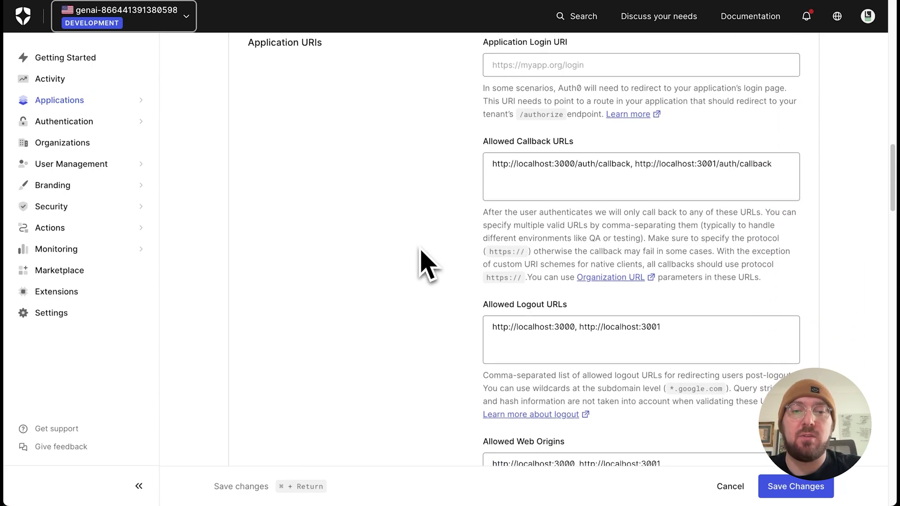
{"action": "scroll", "coordinate": [421, 261], "scroll_direction": "up", "scroll_amount": 5}
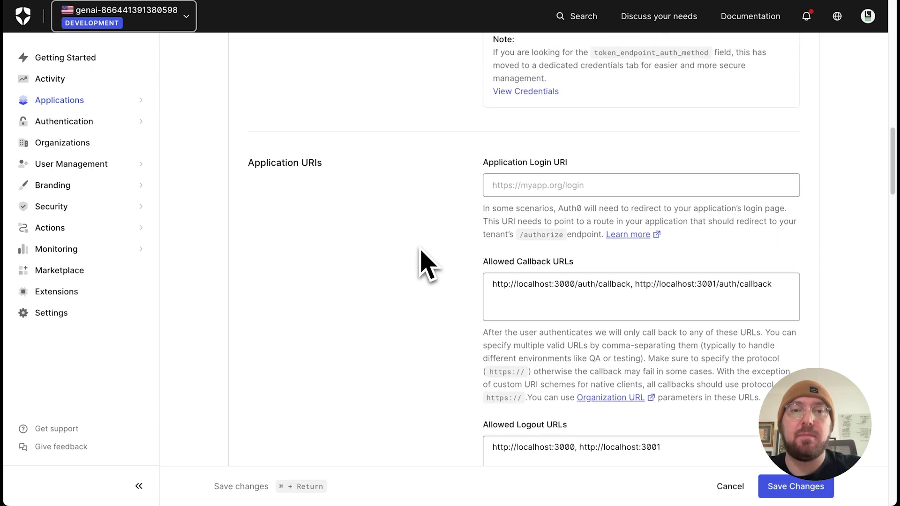
{"action": "scroll", "coordinate": [426, 264], "scroll_direction": "up", "scroll_amount": 4}
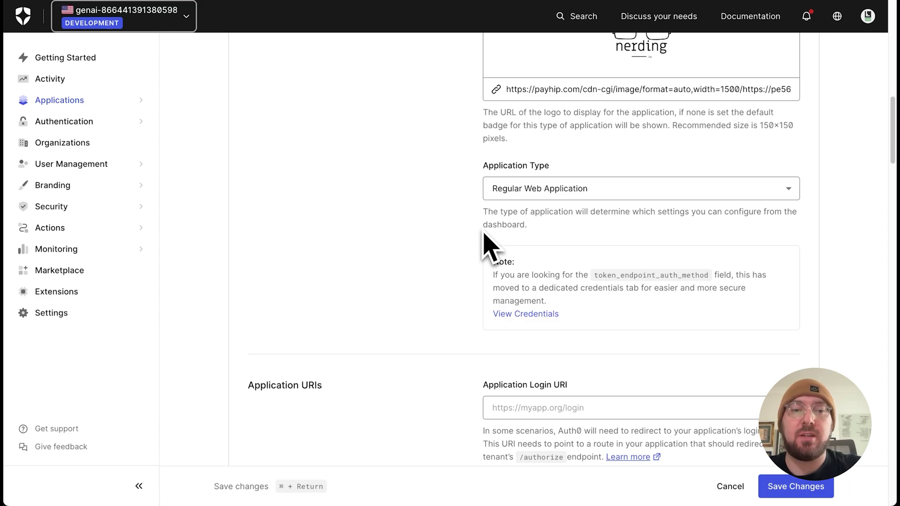
{"action": "scroll", "coordinate": [487, 242], "scroll_direction": "up", "scroll_amount": 3}
{"action": "scroll", "coordinate": [482, 239], "scroll_direction": "up", "scroll_amount": 7}
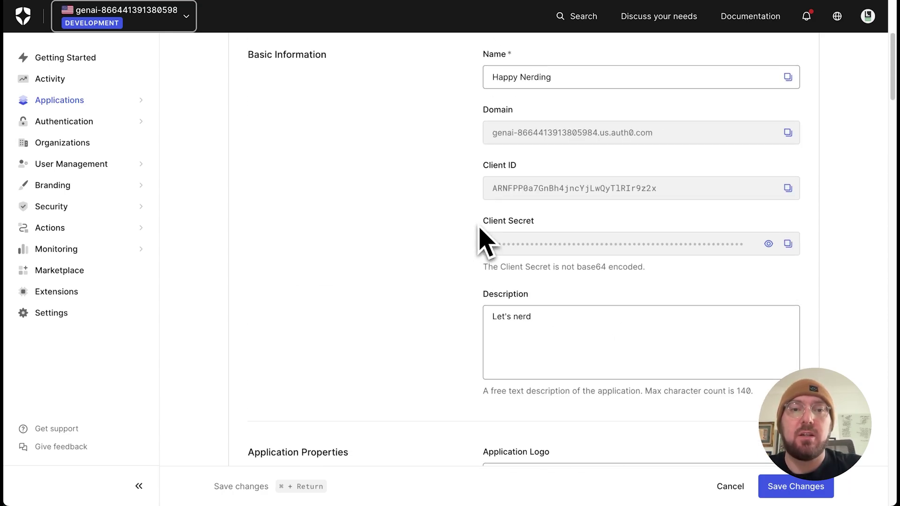
{"action": "scroll", "coordinate": [482, 238], "scroll_direction": "up", "scroll_amount": 1}
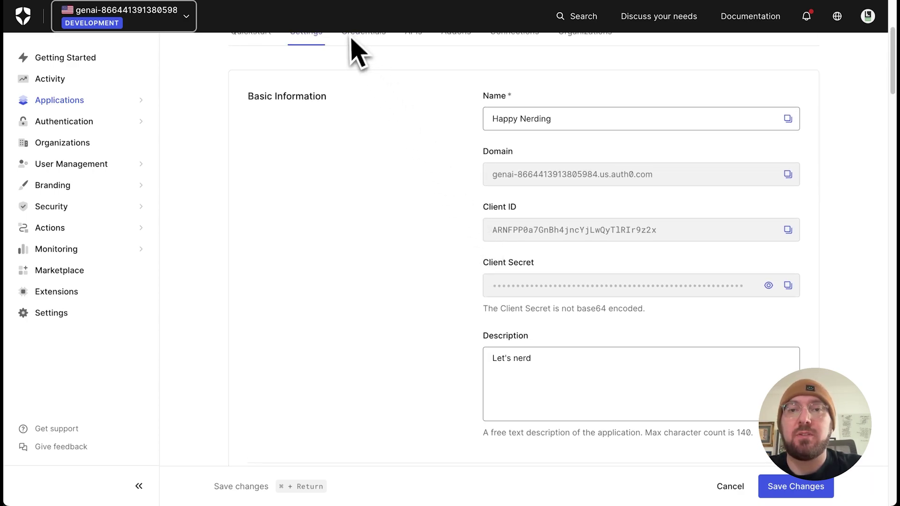
{"action": "scroll", "coordinate": [369, 150], "scroll_direction": "down", "scroll_amount": 1}
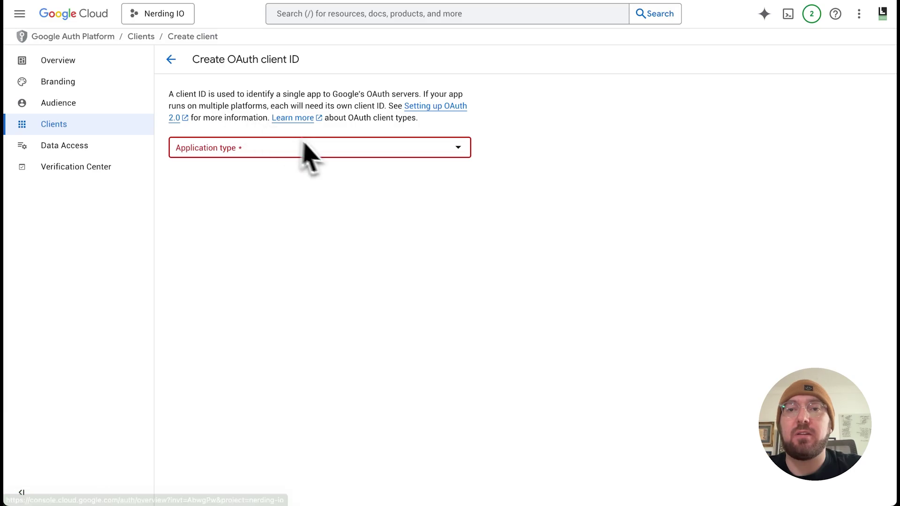
Set the OAuth client type to Web application, then leave unsaved for the Clients list.
{"action": "left_click", "coordinate": [319, 148]}
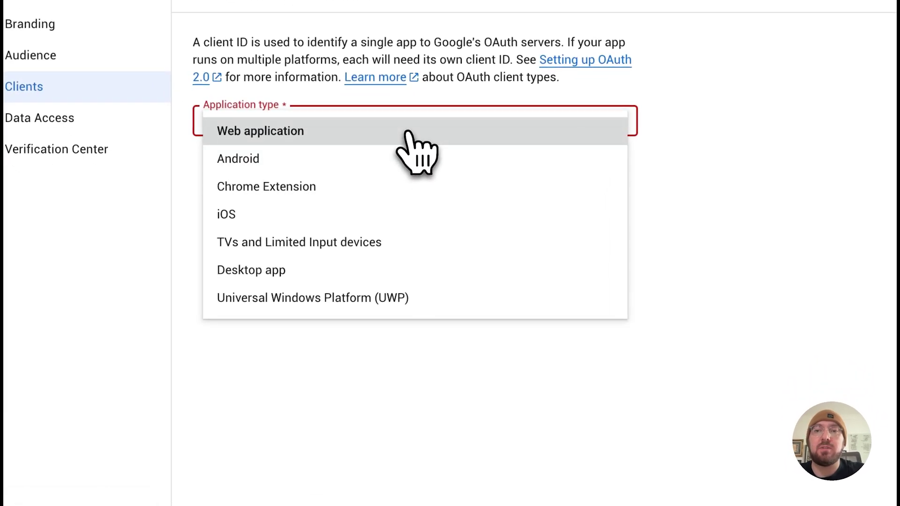
{"action": "left_click", "coordinate": [407, 132]}
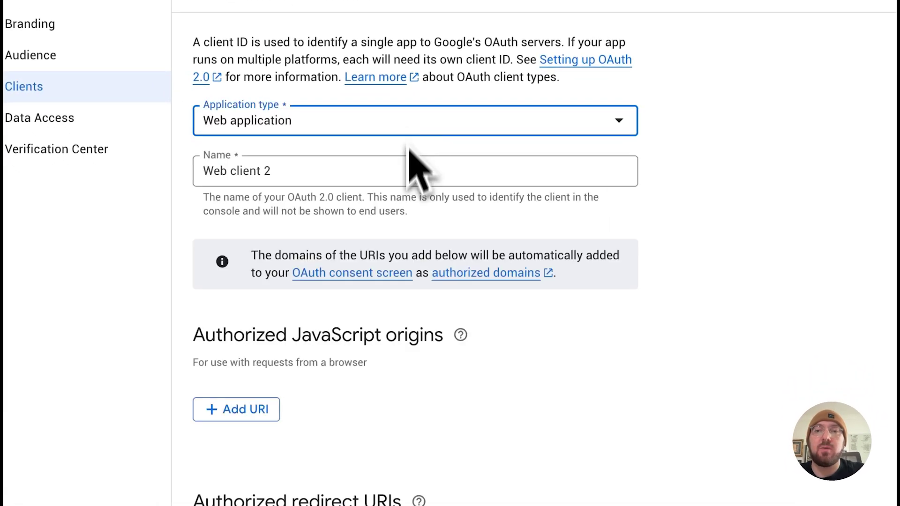
{"action": "scroll", "coordinate": [317, 281], "scroll_direction": "down", "scroll_amount": 1}
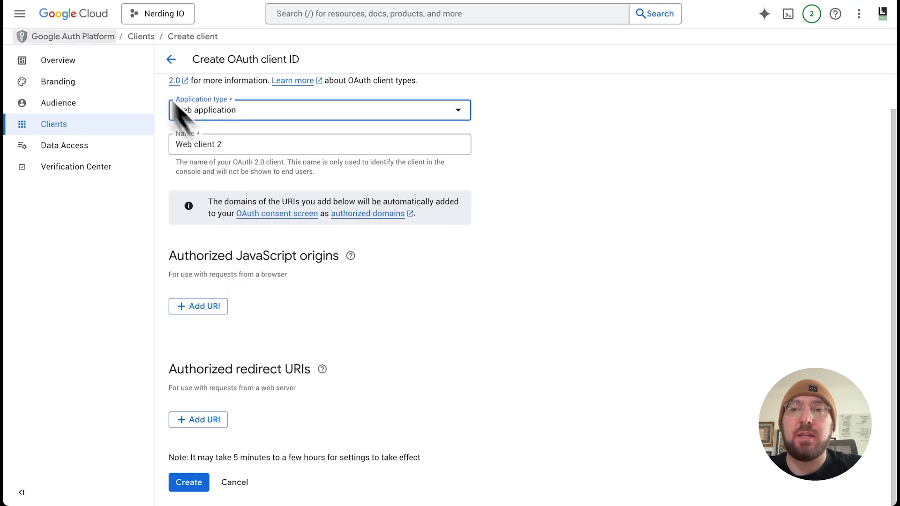
{"action": "left_click", "coordinate": [118, 111]}
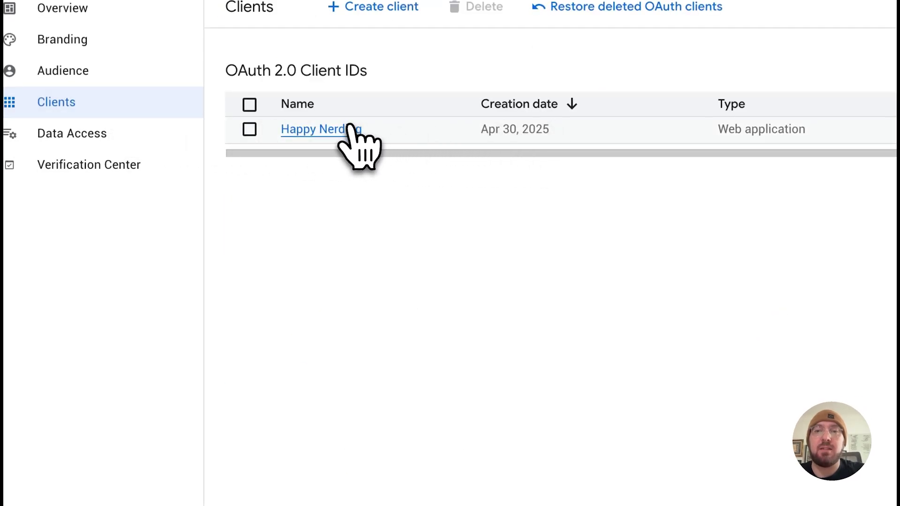
{"action": "left_click", "coordinate": [352, 131]}
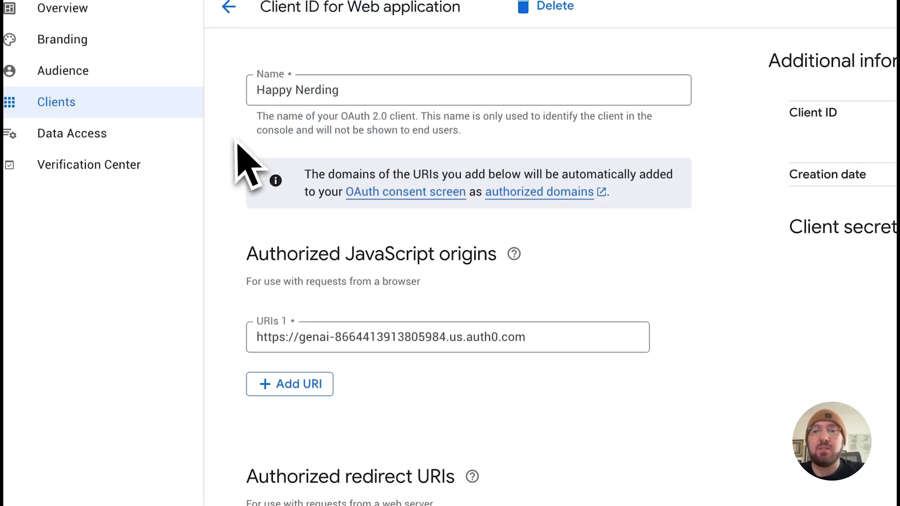
{"action": "scroll", "coordinate": [239, 150], "scroll_direction": "down", "scroll_amount": 2}
{"action": "left_click", "coordinate": [546, 247]}
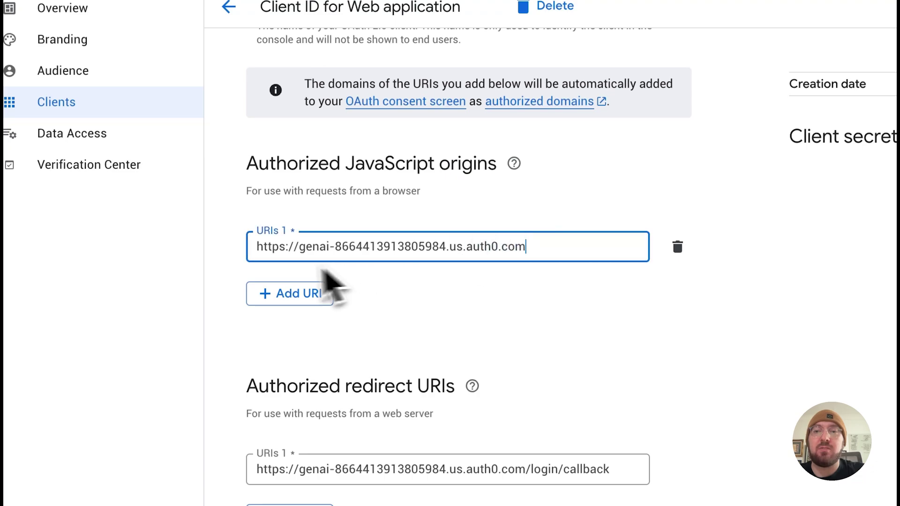
{"action": "key", "text": "ctrl+a"}
{"action": "left_click", "coordinate": [245, 270]}
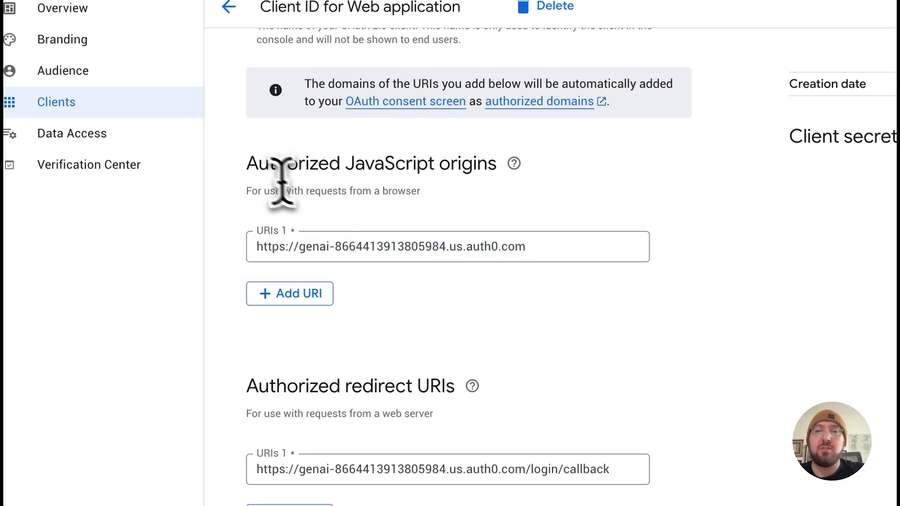
{"action": "left_click_drag", "start_coordinate": [249, 164], "coordinate": [498, 163]}
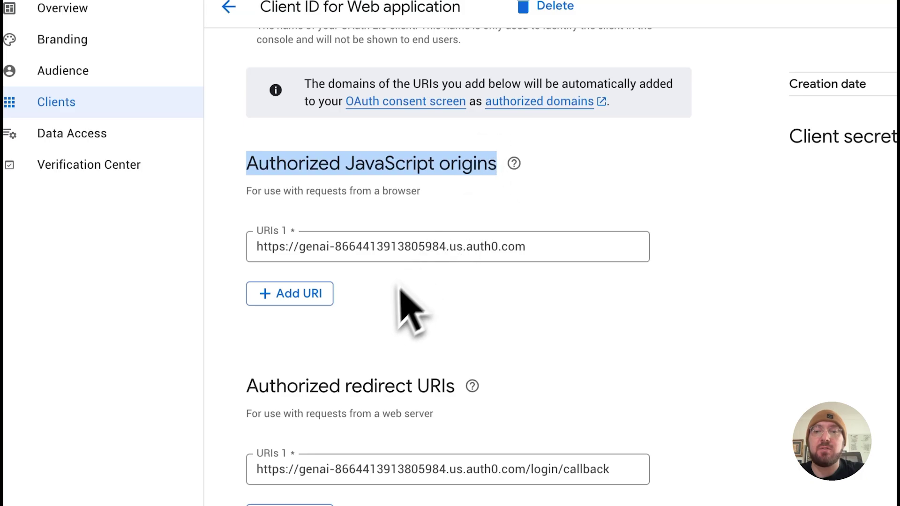
{"action": "left_click_drag", "start_coordinate": [247, 385], "coordinate": [542, 378]}
{"action": "left_click", "coordinate": [573, 307]}
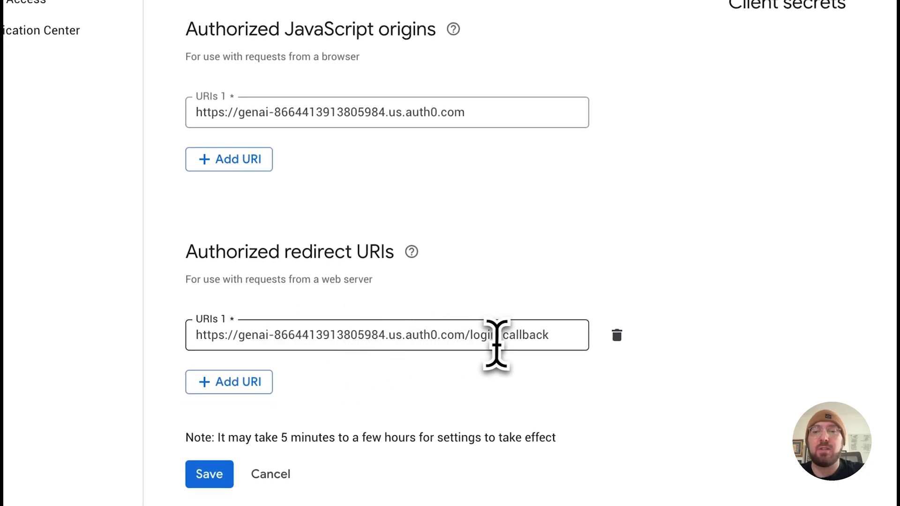
{"action": "left_click_drag", "start_coordinate": [466, 341], "coordinate": [574, 339]}
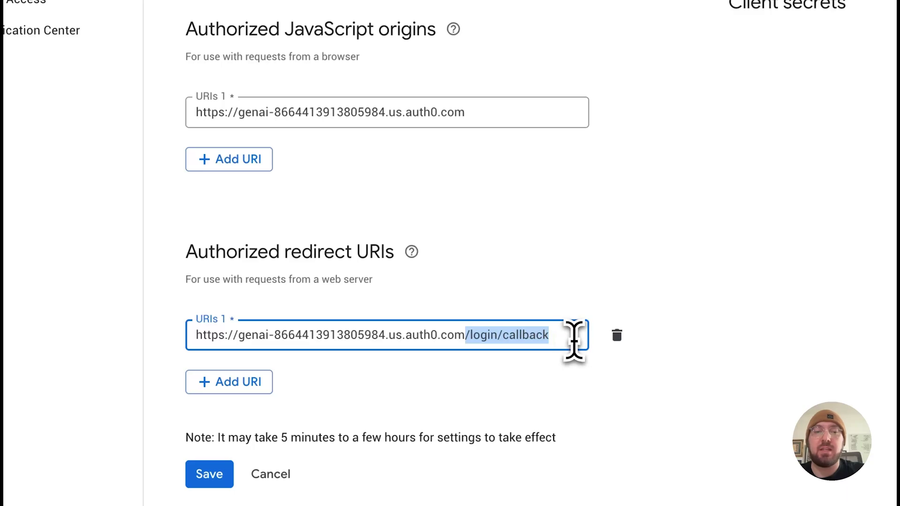
{"action": "left_click", "coordinate": [422, 406]}
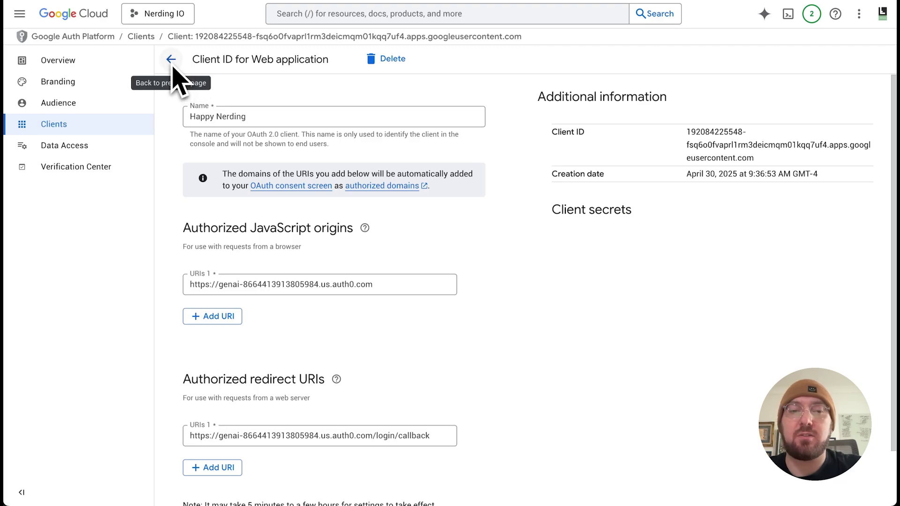
Review the Happy Nerding application's Credentials tab in Auth0.
{"action": "left_click", "coordinate": [234, 2]}
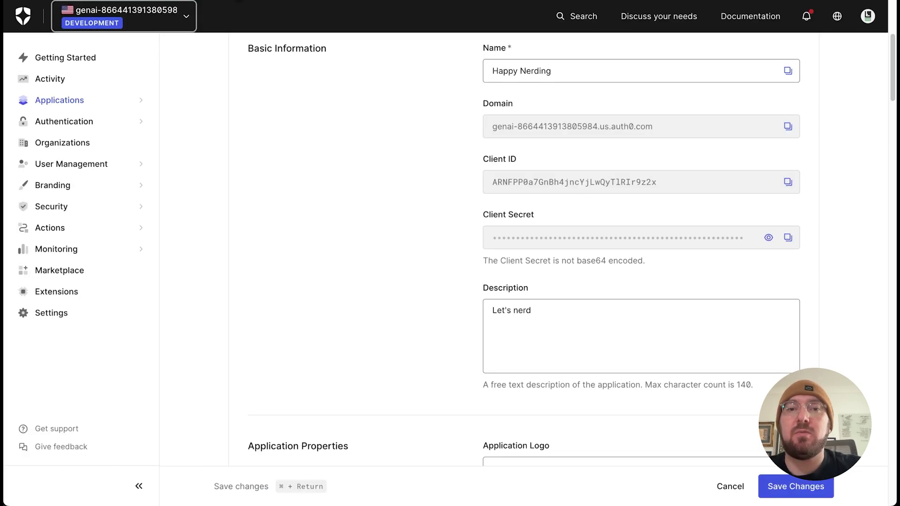
{"action": "scroll", "coordinate": [315, 187], "scroll_direction": "up", "scroll_amount": 5}
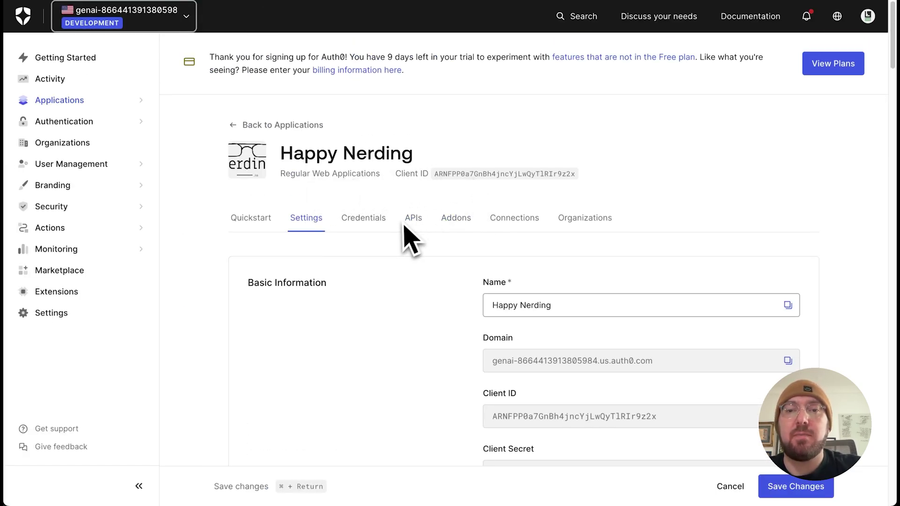
{"action": "left_click", "coordinate": [378, 230]}
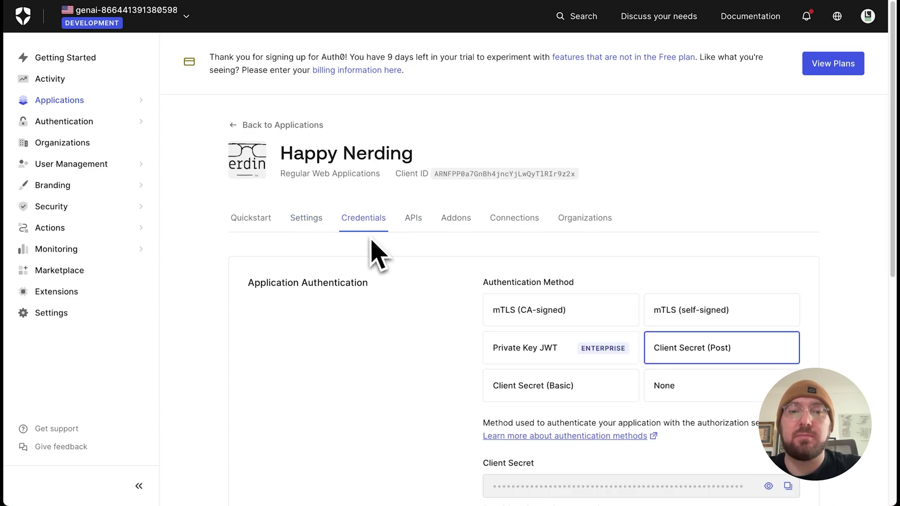
{"action": "scroll", "coordinate": [375, 249], "scroll_direction": "down", "scroll_amount": 6}
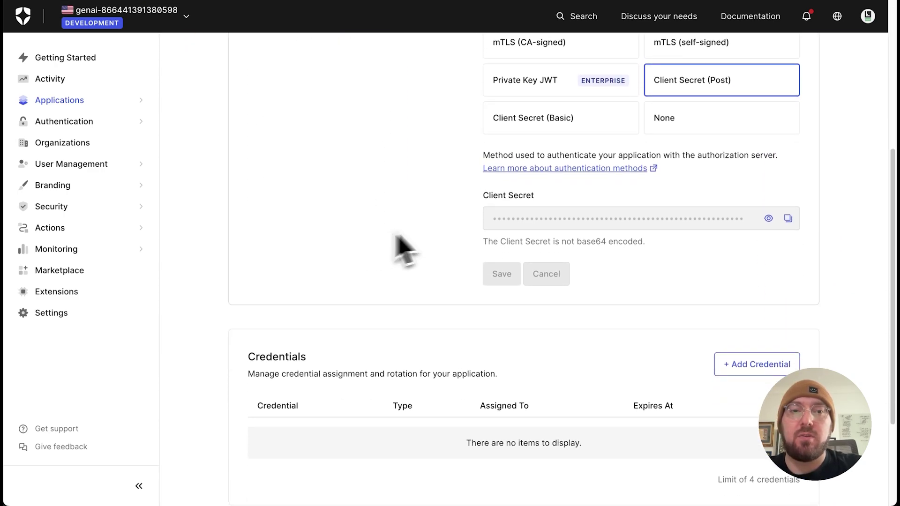
{"action": "scroll", "coordinate": [438, 252], "scroll_direction": "down", "scroll_amount": 3}
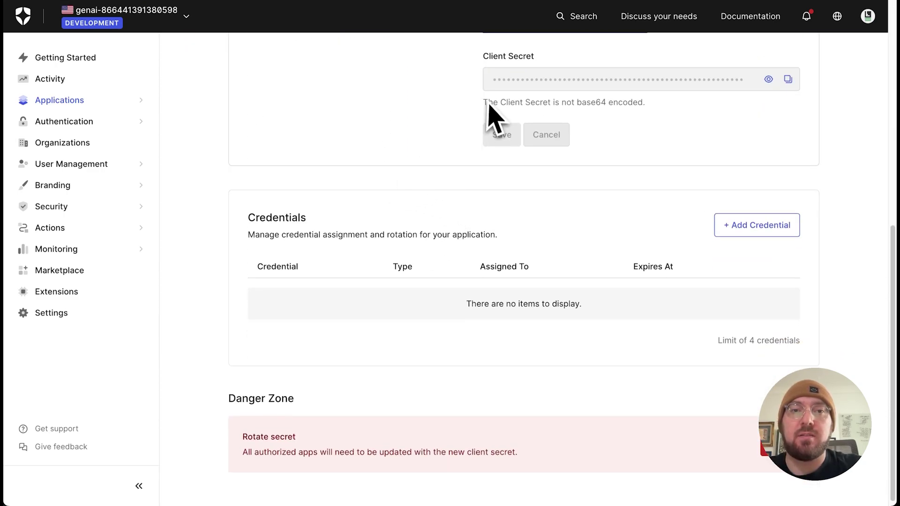
{"action": "scroll", "coordinate": [448, 132], "scroll_direction": "up", "scroll_amount": 6}
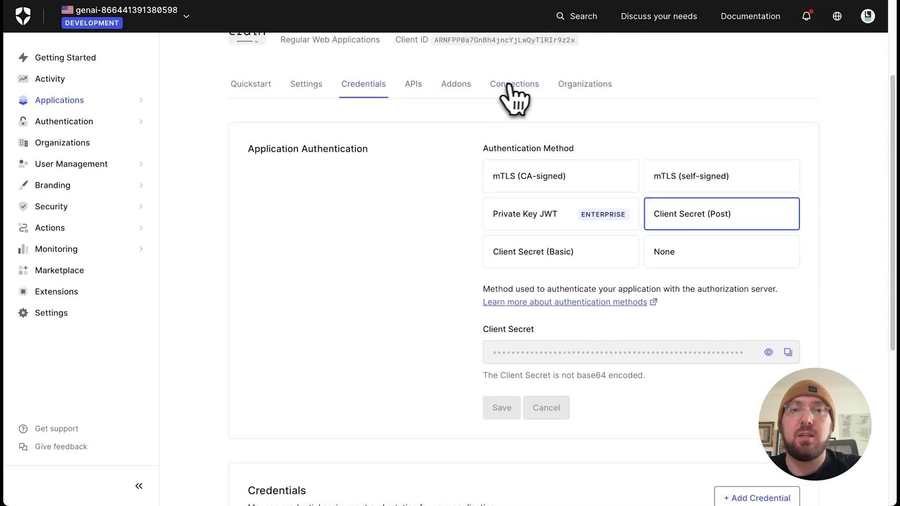
Confirm google-oauth2 is enabled under Connections, then return to the Google Cloud client.
{"action": "left_click", "coordinate": [516, 86]}
{"action": "scroll", "coordinate": [442, 225], "scroll_direction": "down", "scroll_amount": 3}
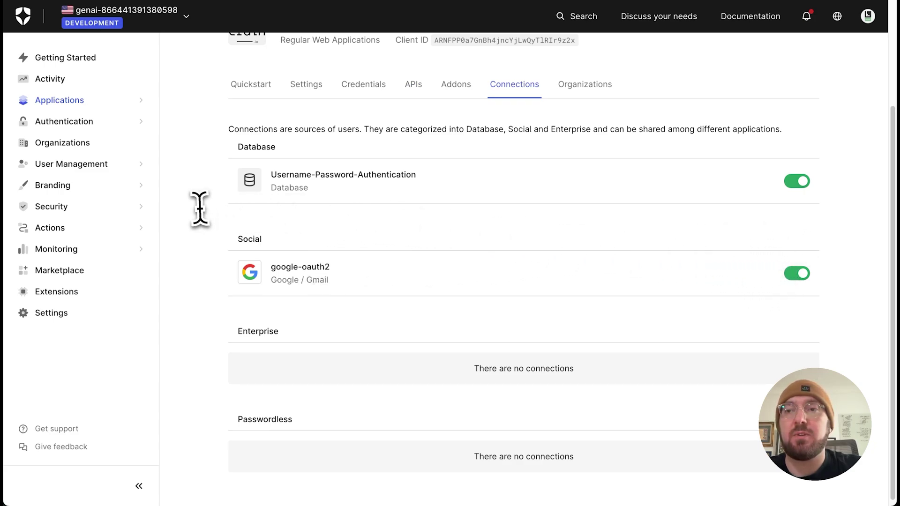
{"action": "scroll", "coordinate": [338, 241], "scroll_direction": "up", "scroll_amount": 1}
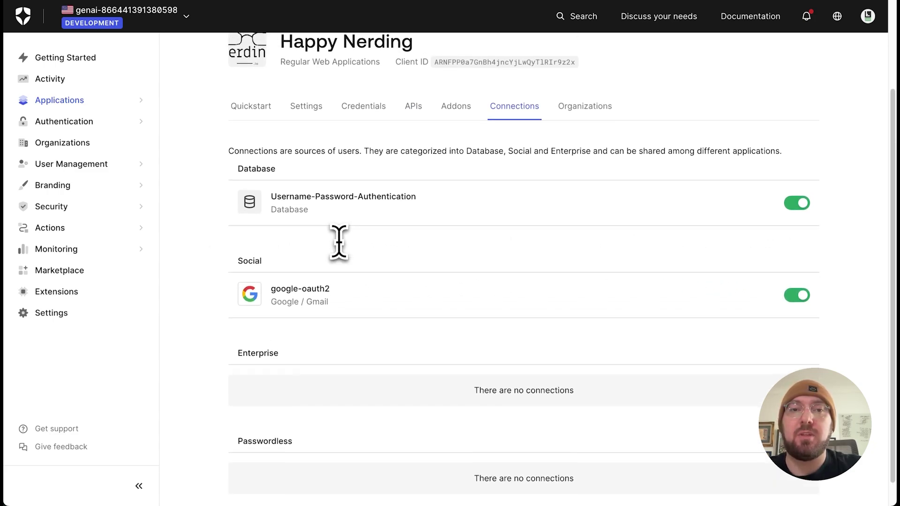
{"action": "scroll", "coordinate": [372, 195], "scroll_direction": "up", "scroll_amount": 4}
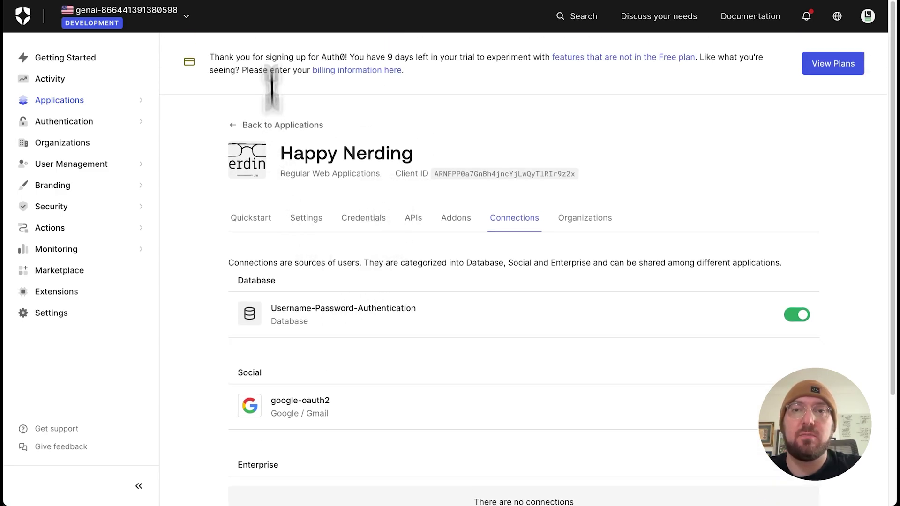
{"action": "left_click", "coordinate": [296, 1]}
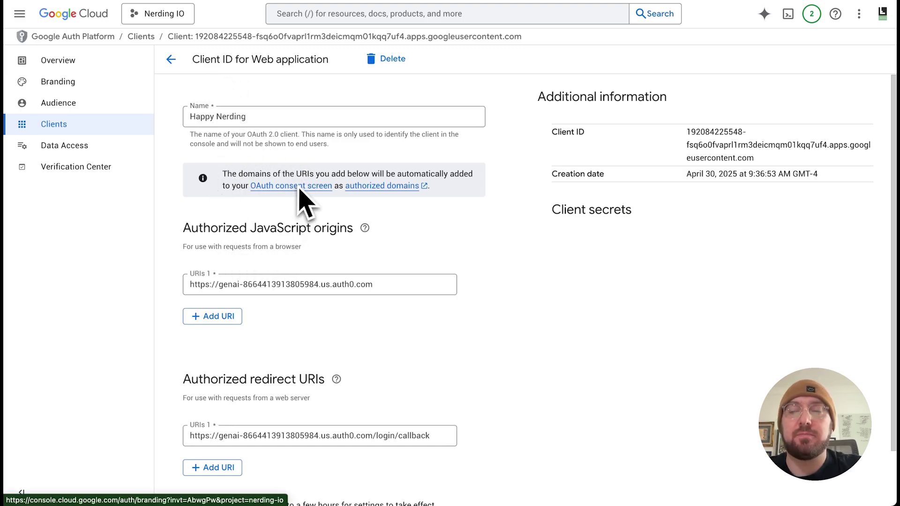
Highlight the Google Calendar API title on its details page, then go to Enabled APIs & services.
{"action": "left_click", "coordinate": [338, 0]}
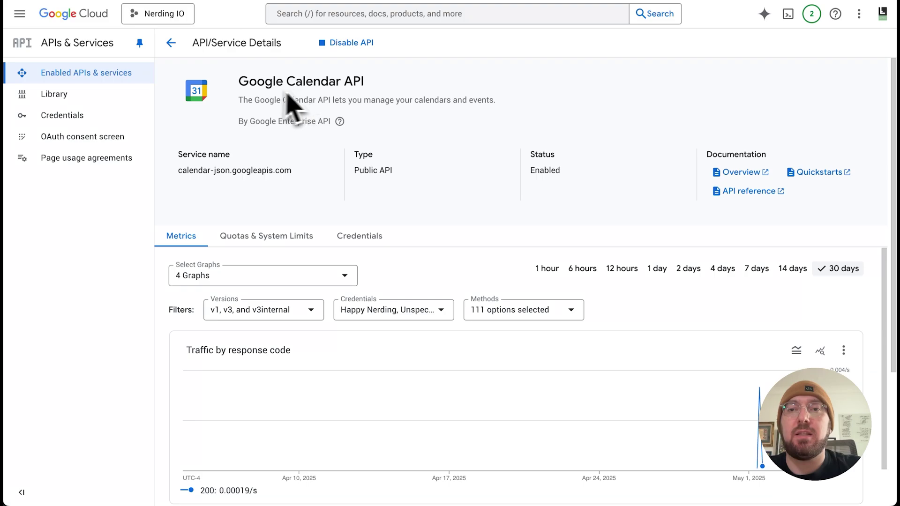
{"action": "left_click_drag", "start_coordinate": [232, 85], "coordinate": [382, 83]}
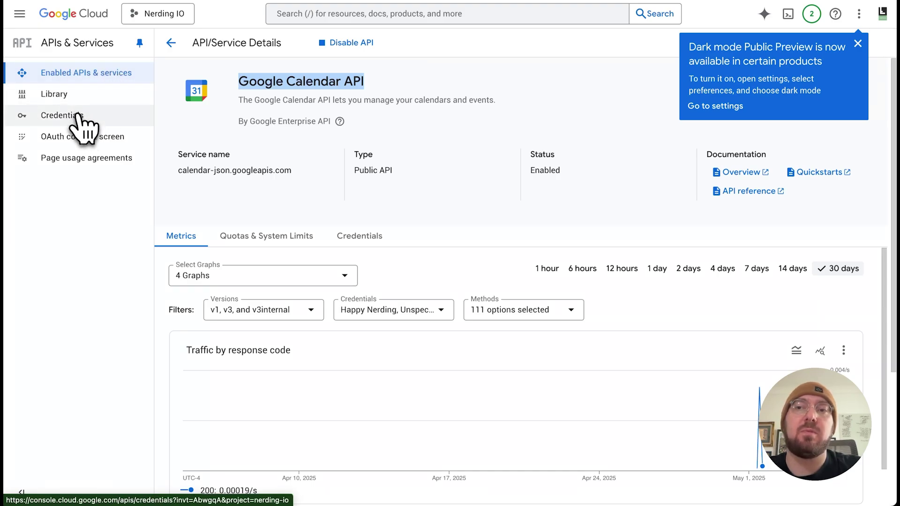
{"action": "left_click", "coordinate": [97, 75]}
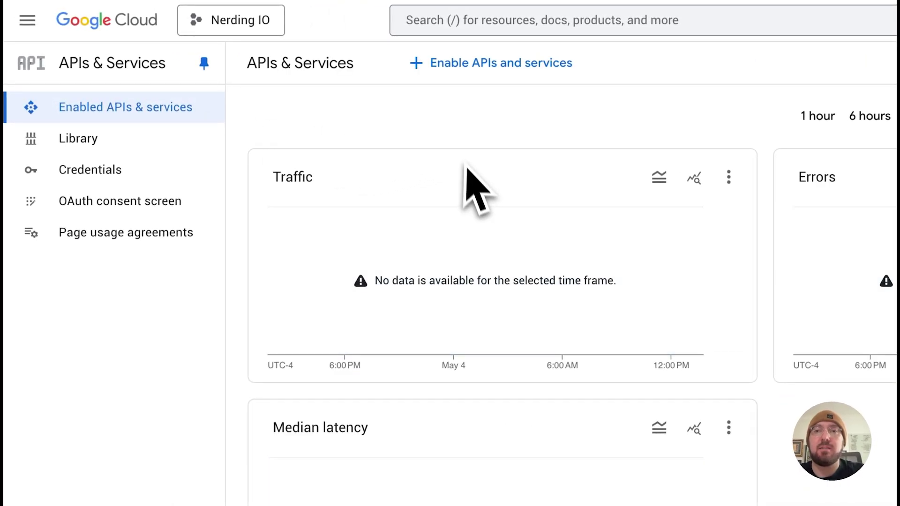
Search the API Library for 'calendar' and confirm Google Calendar API is enabled.
{"action": "left_click", "coordinate": [489, 64]}
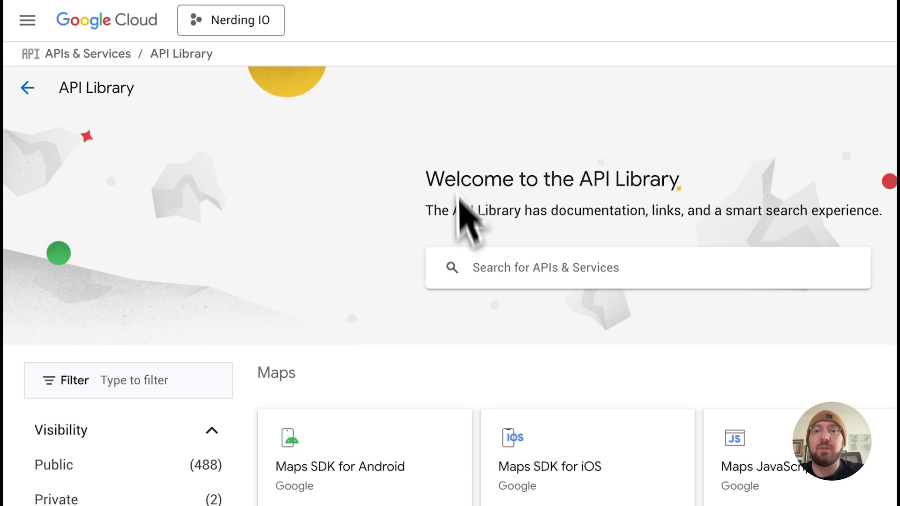
{"action": "left_click", "coordinate": [506, 263]}
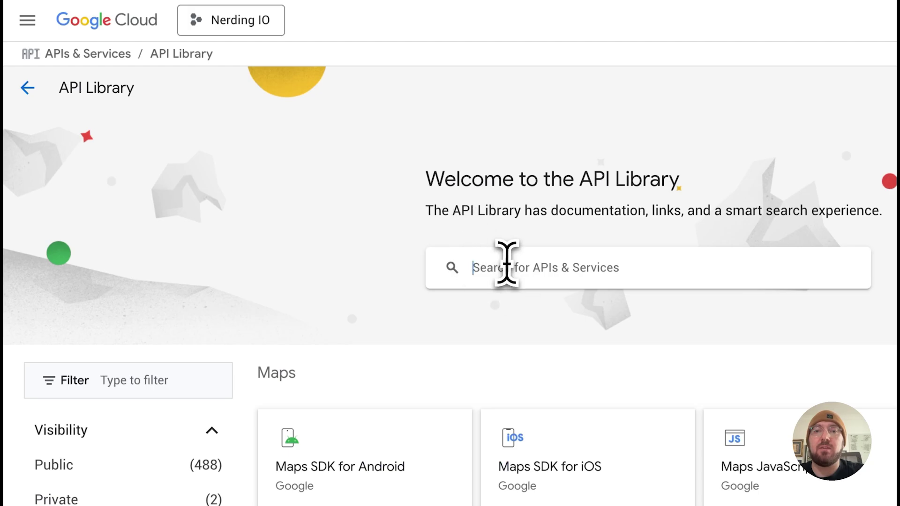
{"action": "type", "text": "calen"}
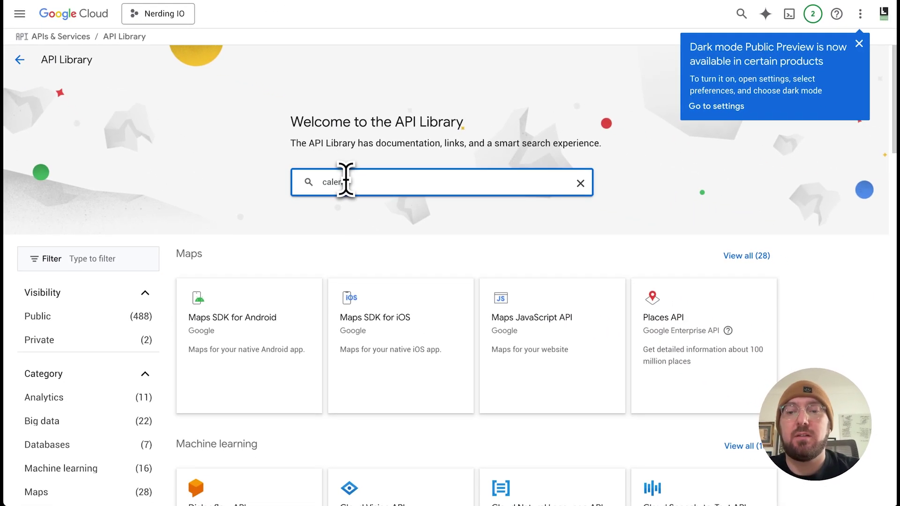
{"action": "type", "text": "dar"}
{"action": "key", "text": "Return"}
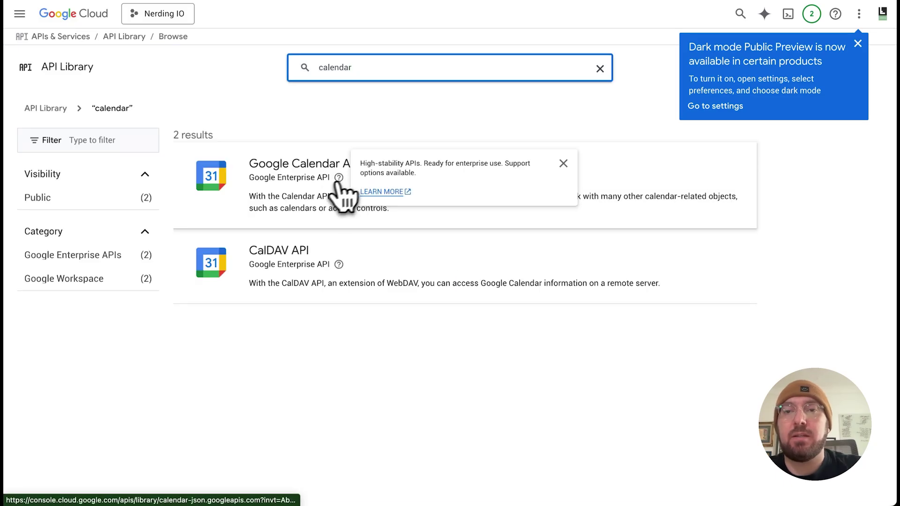
{"action": "left_click", "coordinate": [301, 202]}
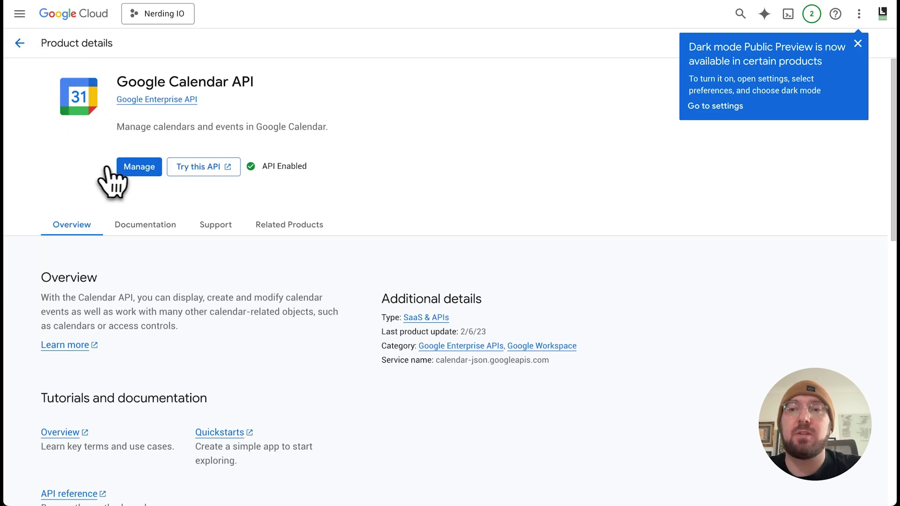
{"action": "left_click", "coordinate": [20, 43]}
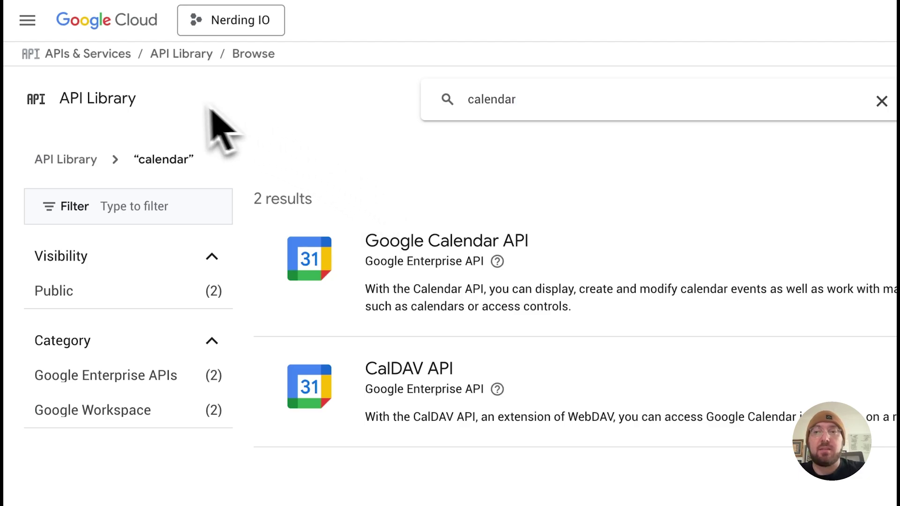
View the empty Data Access scopes page, then switch to Auth0's google-oauth2 connection settings.
{"action": "left_click", "coordinate": [52, 93]}
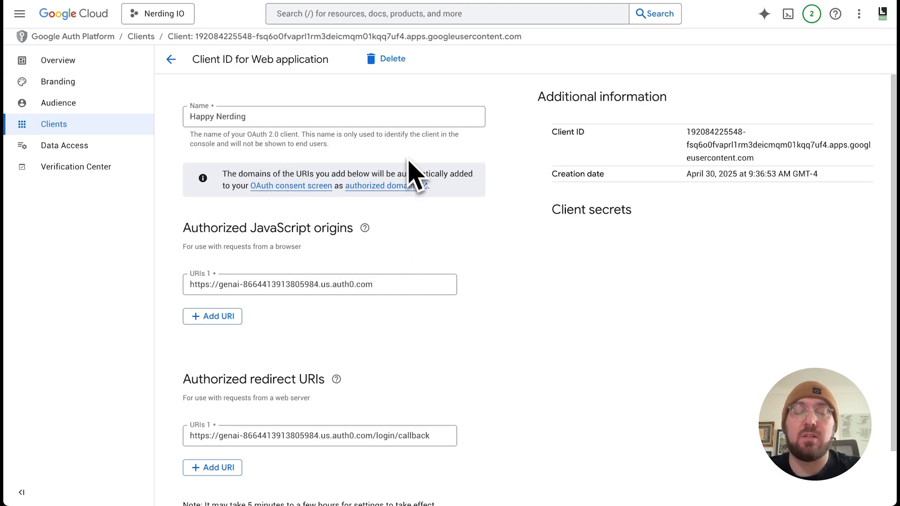
{"action": "scroll", "coordinate": [341, 268], "scroll_direction": "down", "scroll_amount": 2}
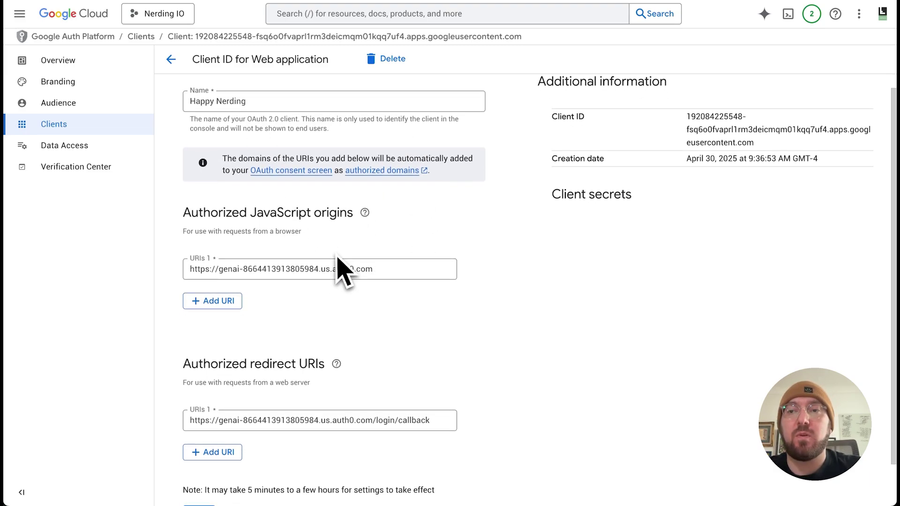
{"action": "left_click", "coordinate": [96, 146]}
{"action": "scroll", "coordinate": [167, 227], "scroll_direction": "down", "scroll_amount": 2}
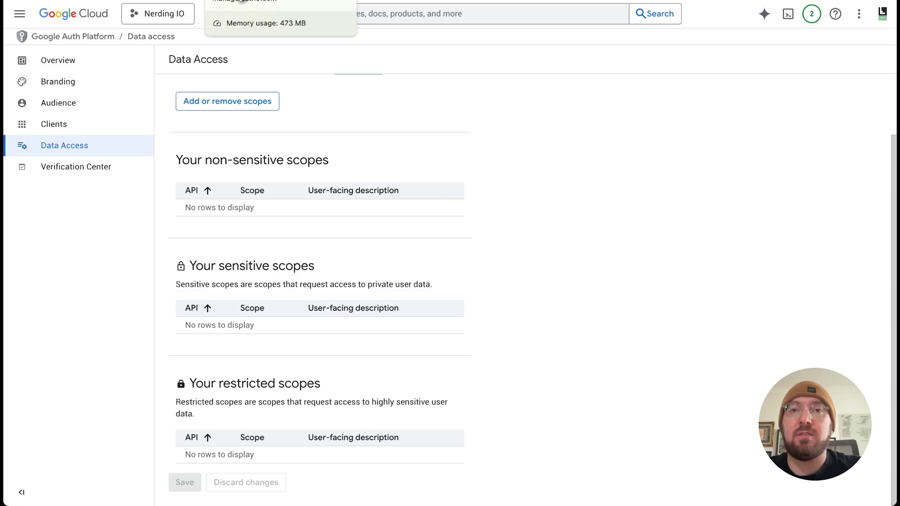
{"action": "left_click", "coordinate": [406, 1]}
Select the Google client ID in the google-oauth2 connection and scroll toward Permissions.
{"action": "scroll", "coordinate": [328, 184], "scroll_direction": "down", "scroll_amount": 3}
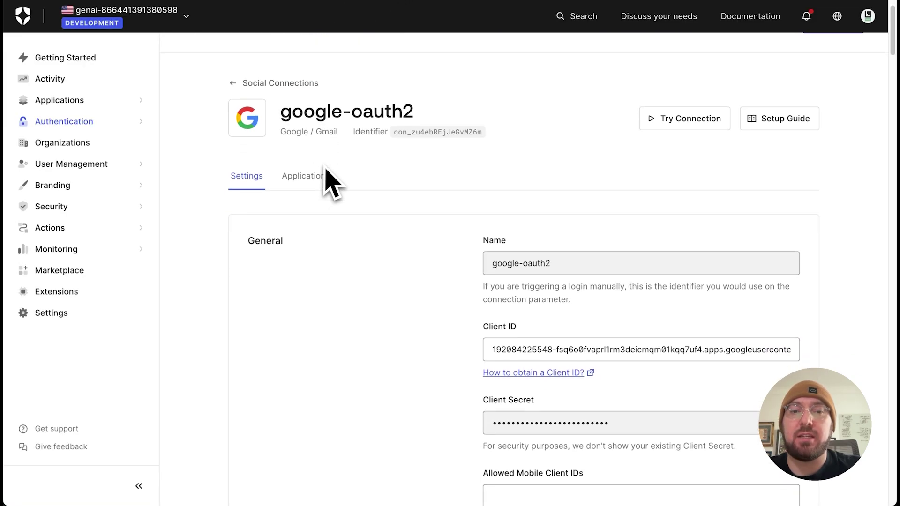
{"action": "left_click_drag", "start_coordinate": [488, 284], "coordinate": [796, 282]}
{"action": "left_click", "coordinate": [404, 305]}
{"action": "scroll", "coordinate": [398, 295], "scroll_direction": "down", "scroll_amount": 8}
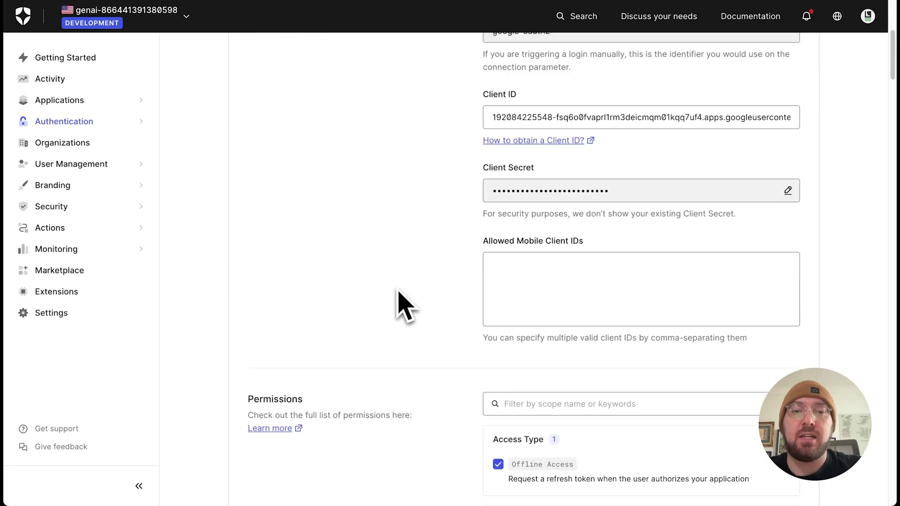
{"action": "scroll", "coordinate": [374, 243], "scroll_direction": "down", "scroll_amount": 2}
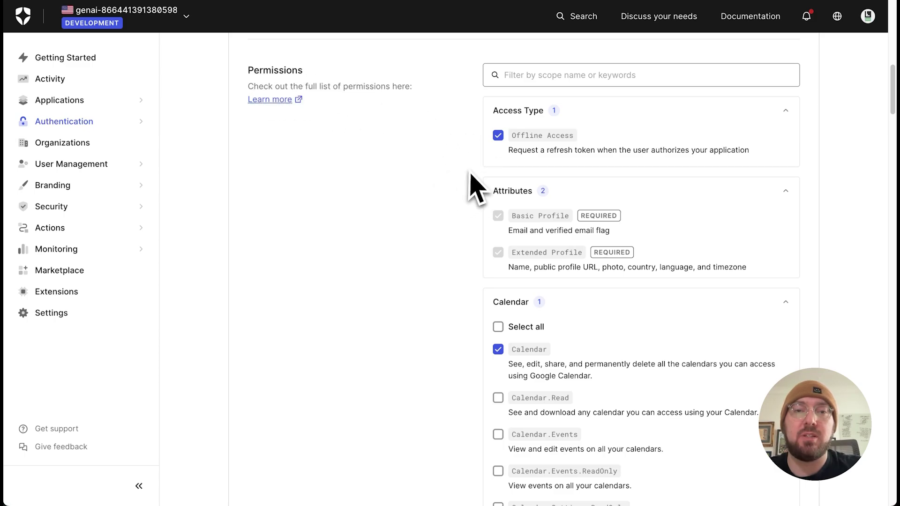
{"action": "scroll", "coordinate": [469, 192], "scroll_direction": "down", "scroll_amount": 1}
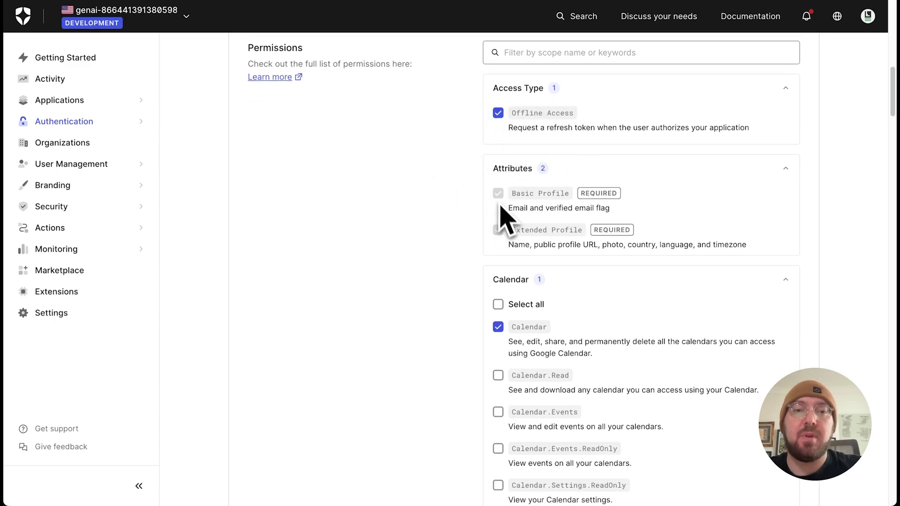
{"action": "scroll", "coordinate": [422, 254], "scroll_direction": "down", "scroll_amount": 1}
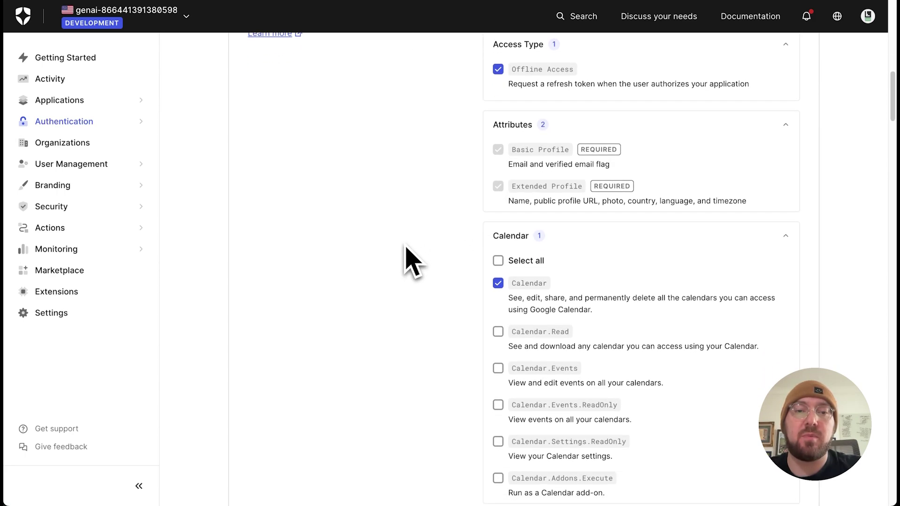
{"action": "scroll", "coordinate": [413, 249], "scroll_direction": "down", "scroll_amount": 3}
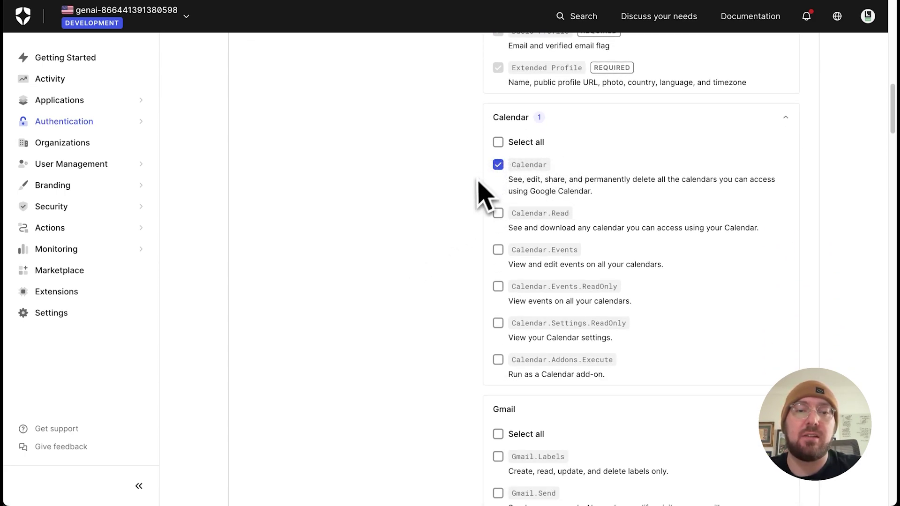
Confirm Offline Access and Calendar are checked, then switch to the auth0-assistant0 GitHub repository.
{"action": "scroll", "coordinate": [485, 192], "scroll_direction": "down", "scroll_amount": 2}
{"action": "scroll", "coordinate": [562, 338], "scroll_direction": "down", "scroll_amount": 5}
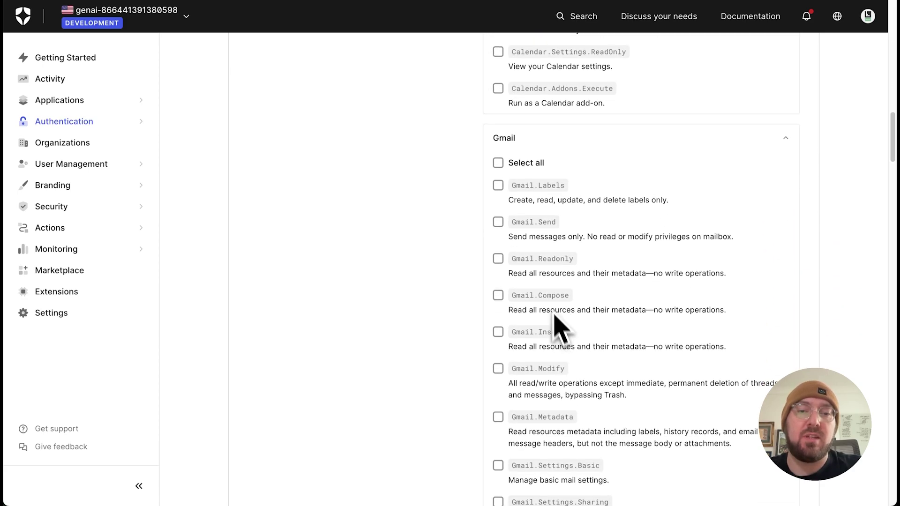
{"action": "scroll", "coordinate": [516, 269], "scroll_direction": "down", "scroll_amount": 6}
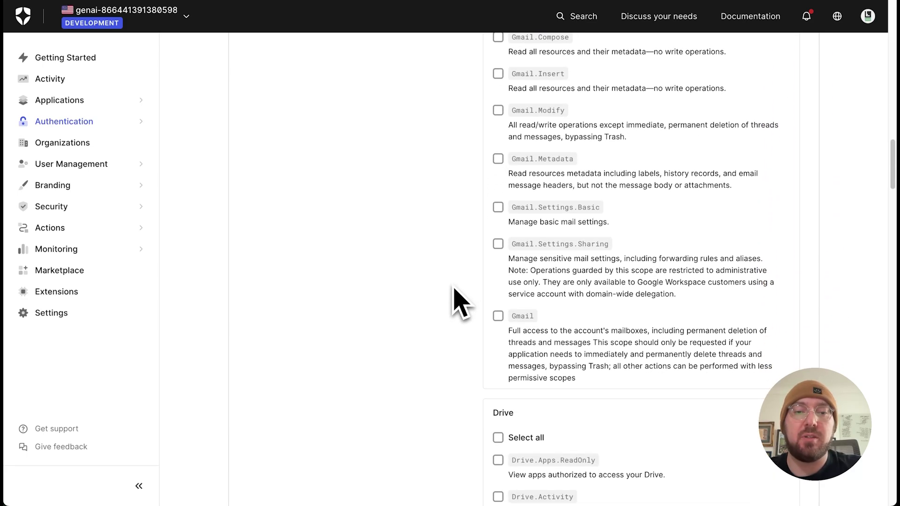
{"action": "scroll", "coordinate": [462, 302], "scroll_direction": "down", "scroll_amount": 3}
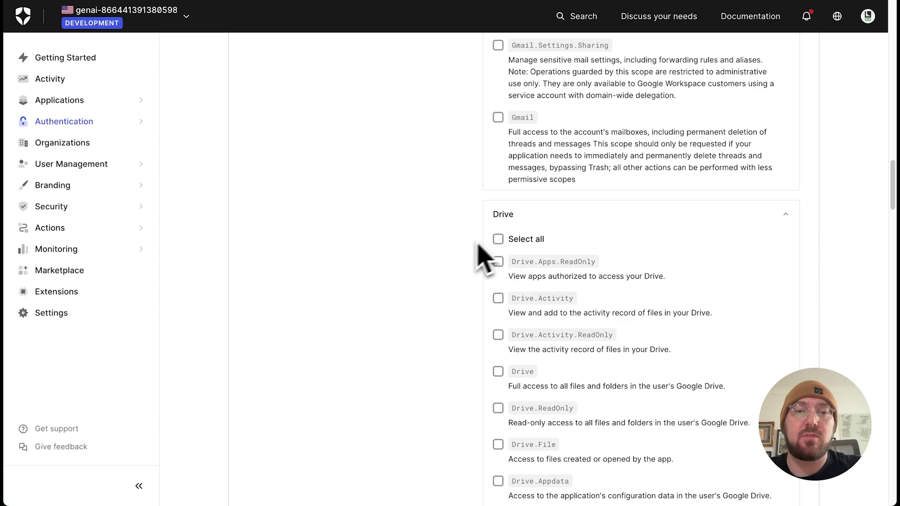
{"action": "scroll", "coordinate": [461, 260], "scroll_direction": "down", "scroll_amount": 7}
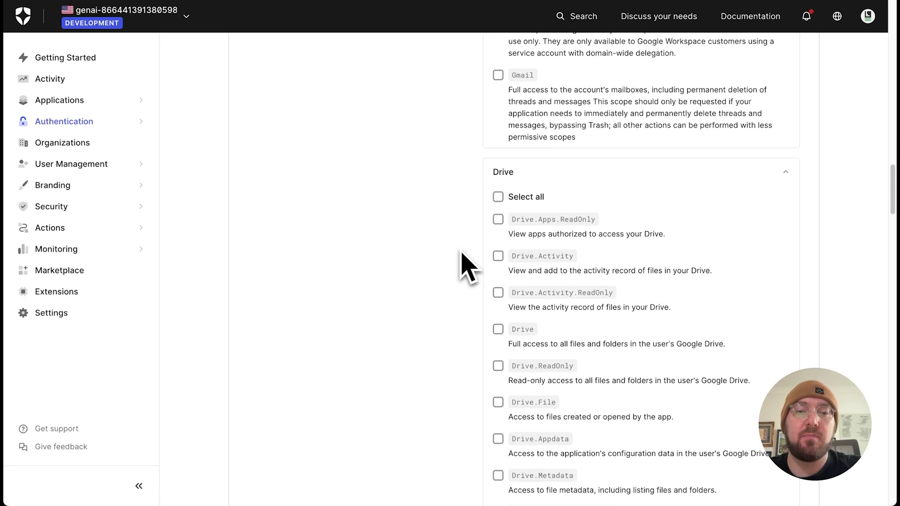
{"action": "scroll", "coordinate": [461, 255], "scroll_direction": "up", "scroll_amount": 14}
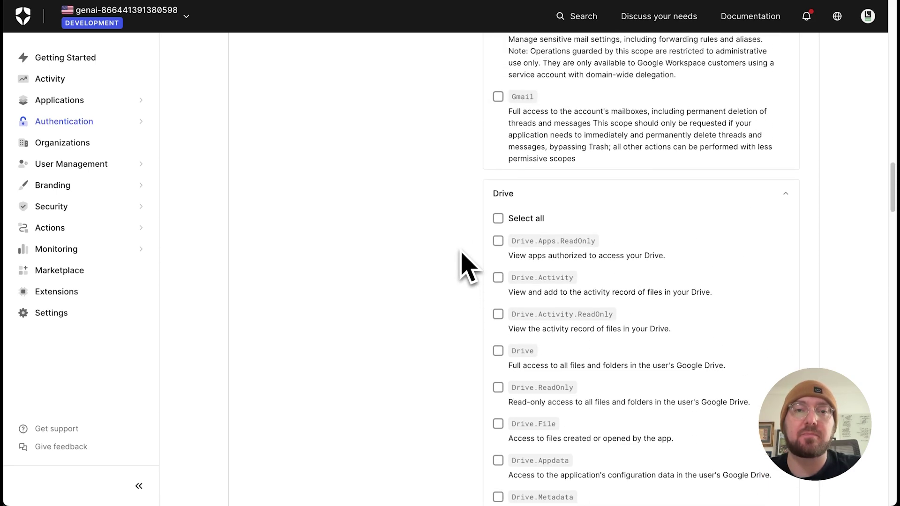
{"action": "scroll", "coordinate": [463, 254], "scroll_direction": "down", "scroll_amount": 7}
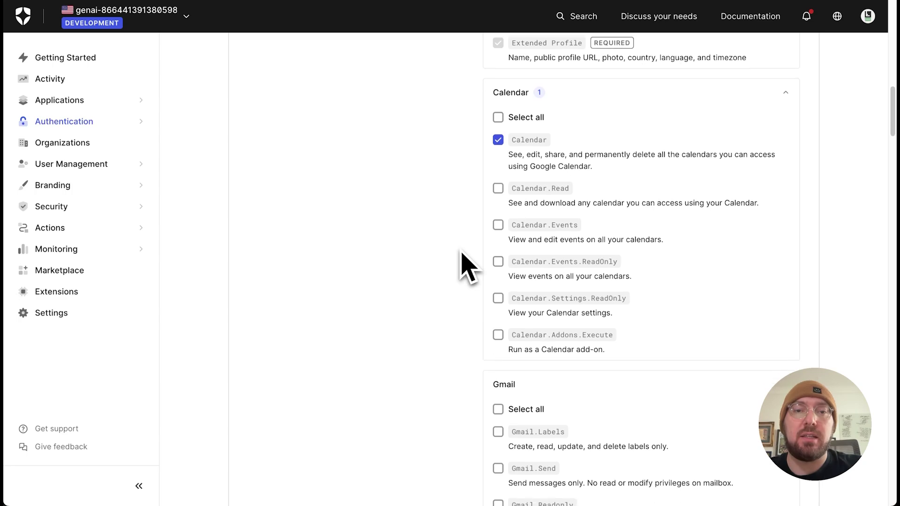
{"action": "scroll", "coordinate": [462, 254], "scroll_direction": "down", "scroll_amount": 20}
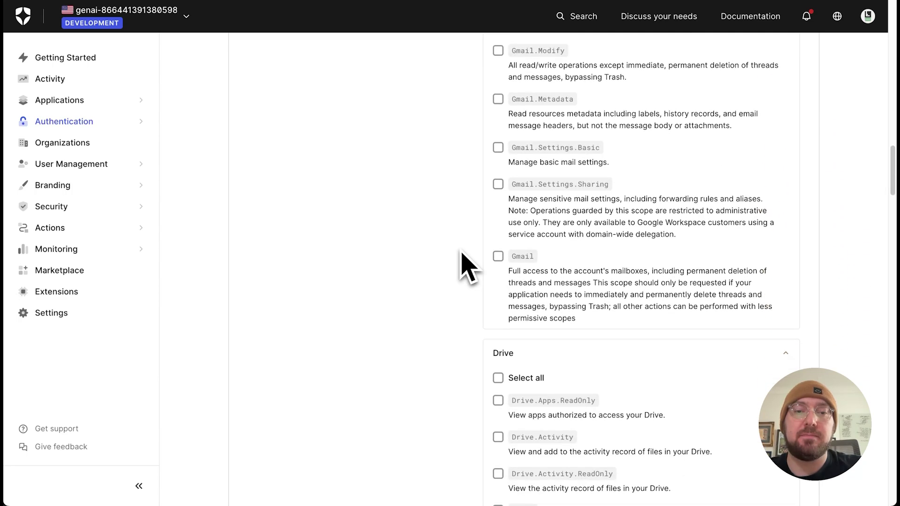
{"action": "scroll", "coordinate": [463, 254], "scroll_direction": "down", "scroll_amount": 6}
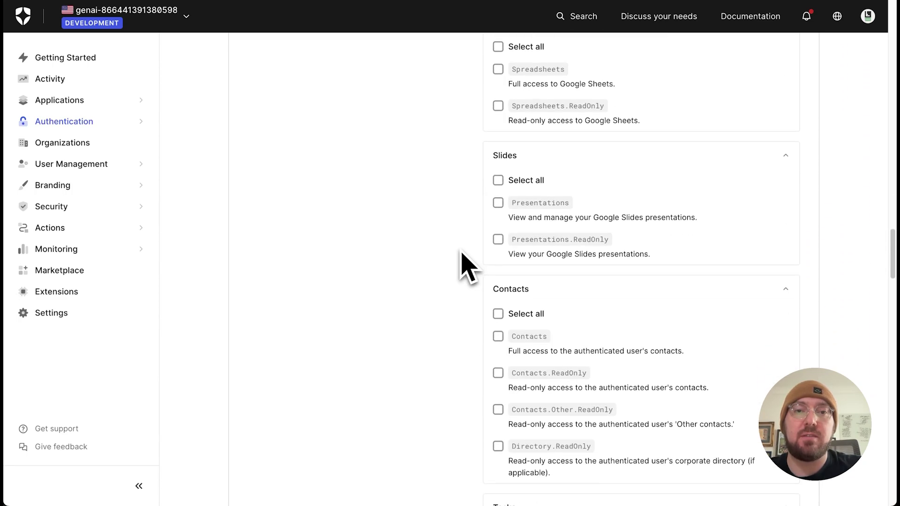
{"action": "scroll", "coordinate": [462, 254], "scroll_direction": "down", "scroll_amount": 4}
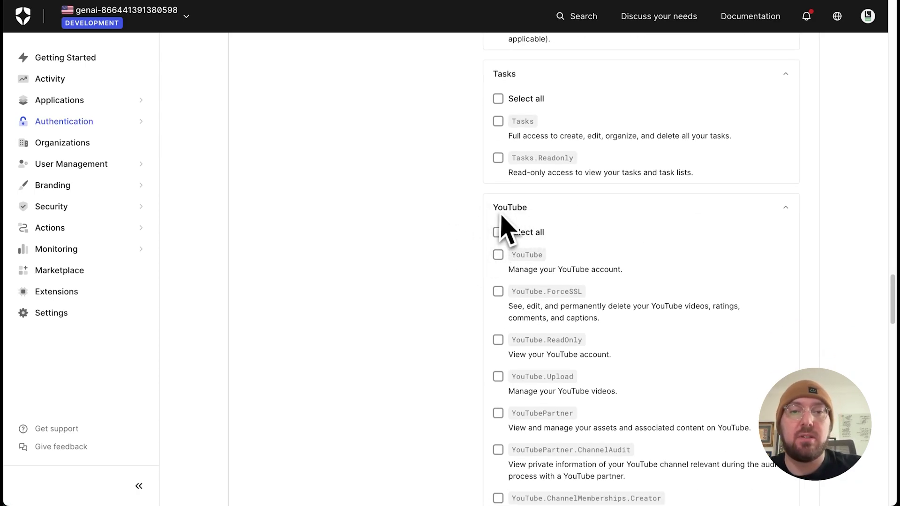
{"action": "scroll", "coordinate": [492, 293], "scroll_direction": "down", "scroll_amount": 7}
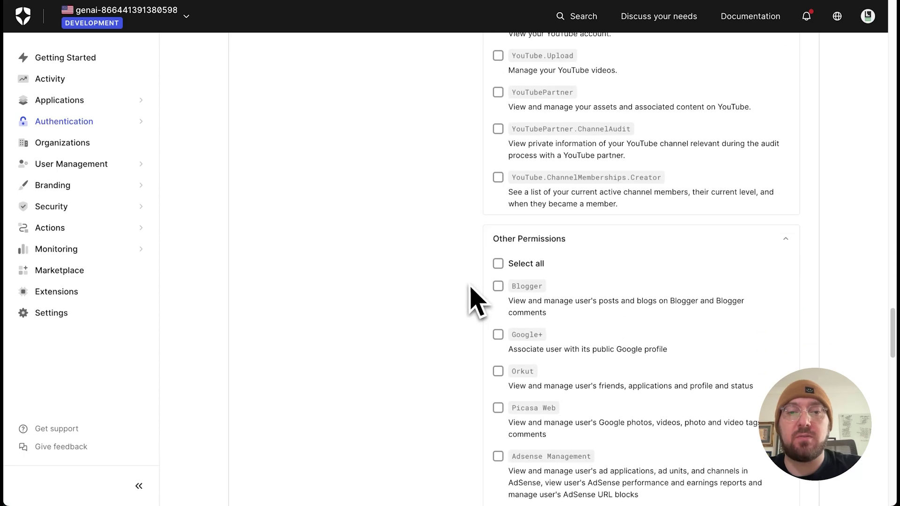
{"action": "scroll", "coordinate": [476, 300], "scroll_direction": "up", "scroll_amount": 5}
{"action": "scroll", "coordinate": [470, 287], "scroll_direction": "up", "scroll_amount": 2}
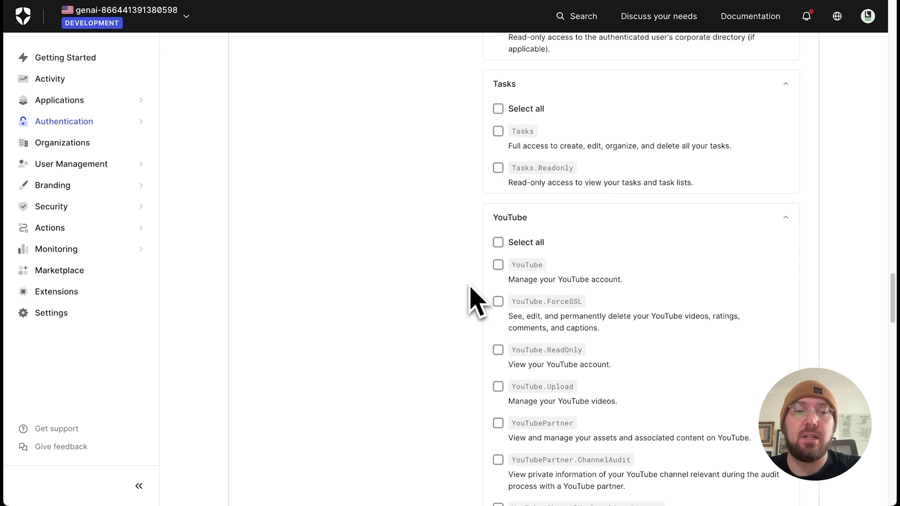
{"action": "scroll", "coordinate": [470, 287], "scroll_direction": "up", "scroll_amount": 6}
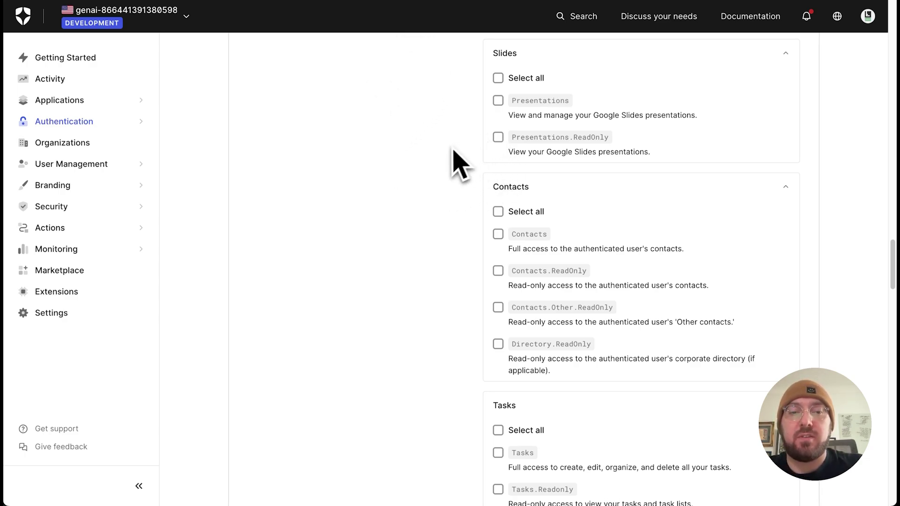
{"action": "left_click", "coordinate": [441, 3]}
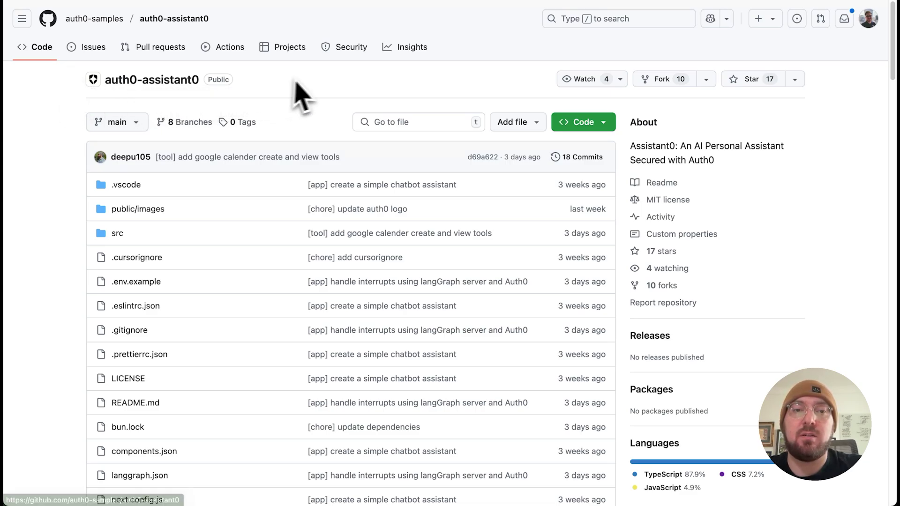
Highlight the README's coming-soon features, including Slack Notifications and Google Drive Access.
{"action": "scroll", "coordinate": [279, 112], "scroll_direction": "down", "scroll_amount": 2}
{"action": "scroll", "coordinate": [279, 111], "scroll_direction": "down", "scroll_amount": 20}
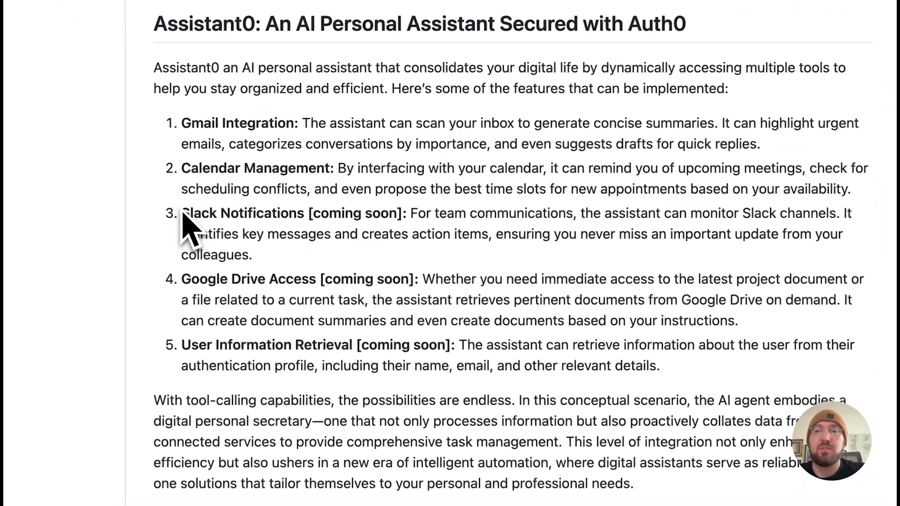
{"action": "left_click_drag", "start_coordinate": [183, 213], "coordinate": [450, 349]}
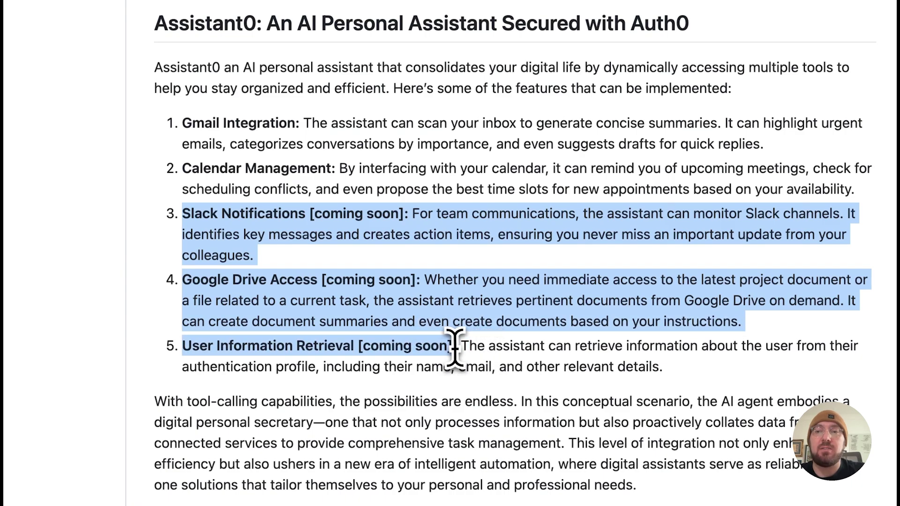
{"action": "left_click", "coordinate": [360, 280]}
{"action": "left_click_drag", "start_coordinate": [183, 213], "coordinate": [253, 265]}
{"action": "left_click", "coordinate": [248, 272]}
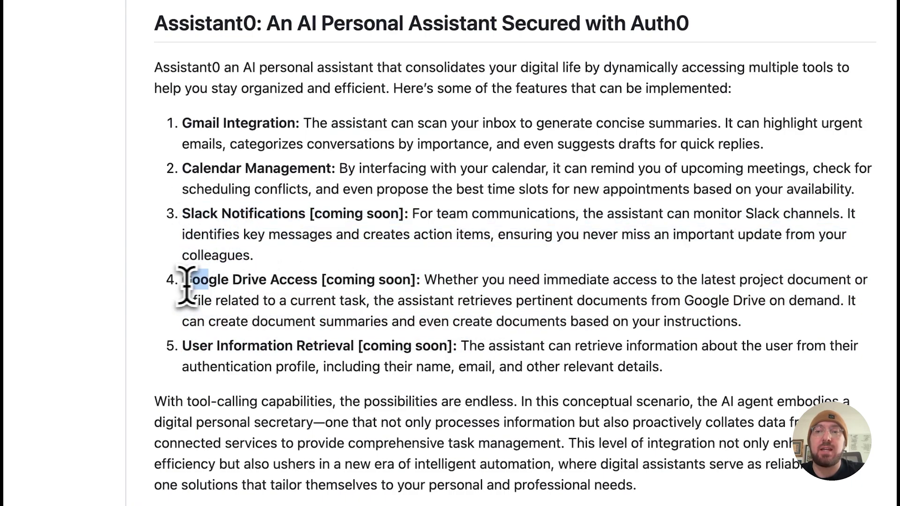
{"action": "left_click_drag", "start_coordinate": [184, 280], "coordinate": [375, 281]}
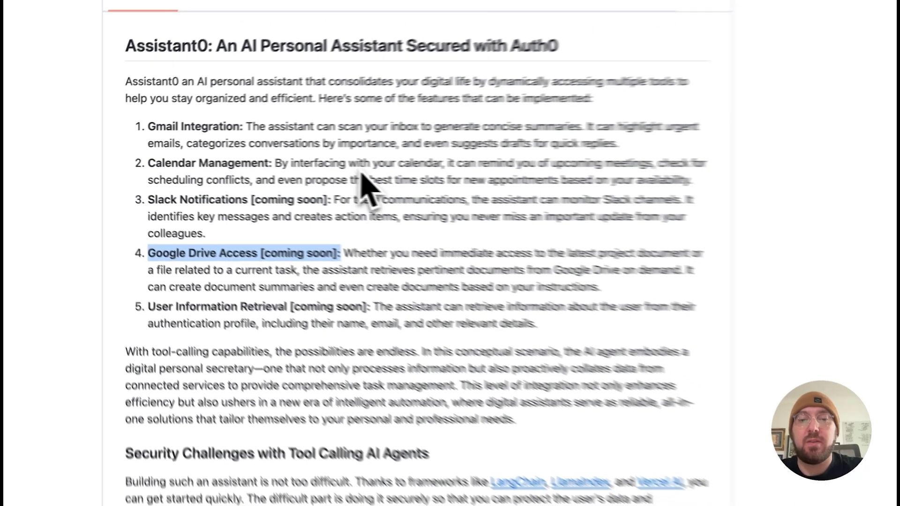
{"action": "scroll", "coordinate": [329, 242], "scroll_direction": "down", "scroll_amount": 5}
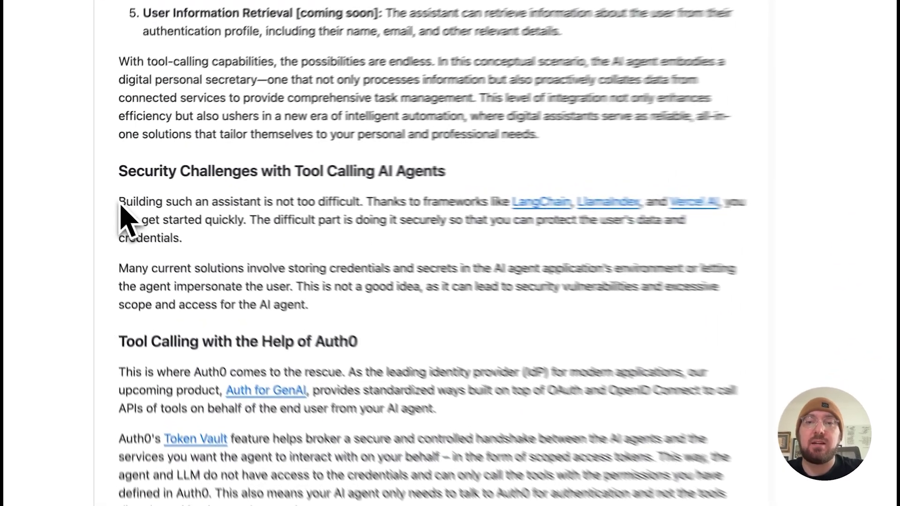
{"action": "left_click_drag", "start_coordinate": [107, 193], "coordinate": [156, 221]}
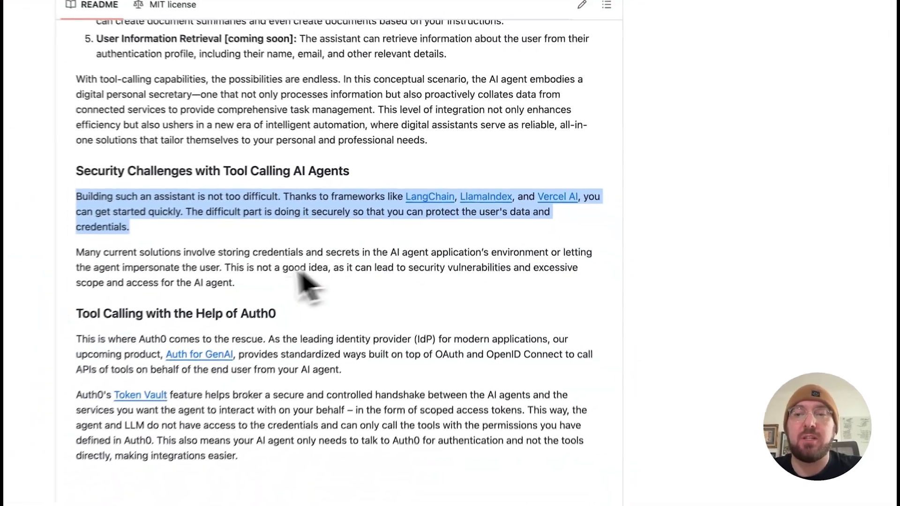
Read down to Learn more, then switch to the local project in the code editor.
{"action": "scroll", "coordinate": [201, 342], "scroll_direction": "down", "scroll_amount": 2}
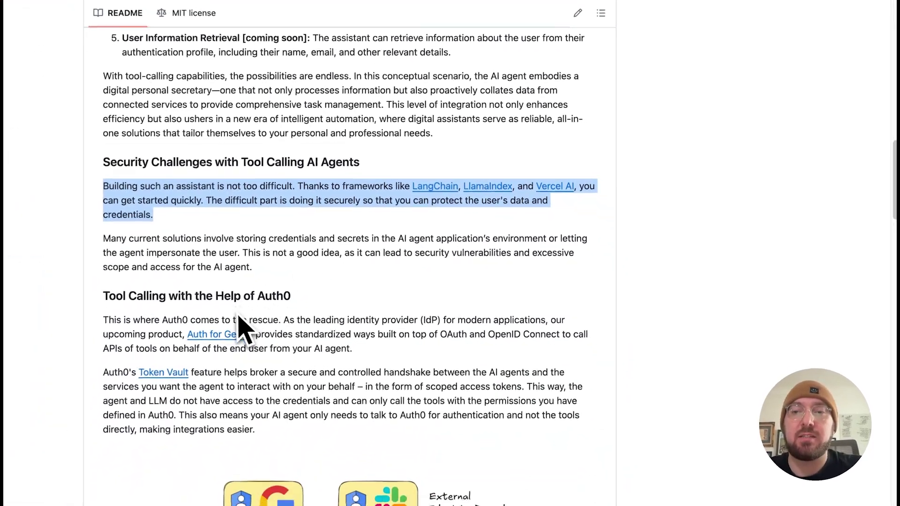
{"action": "scroll", "coordinate": [282, 282], "scroll_direction": "down", "scroll_amount": 3}
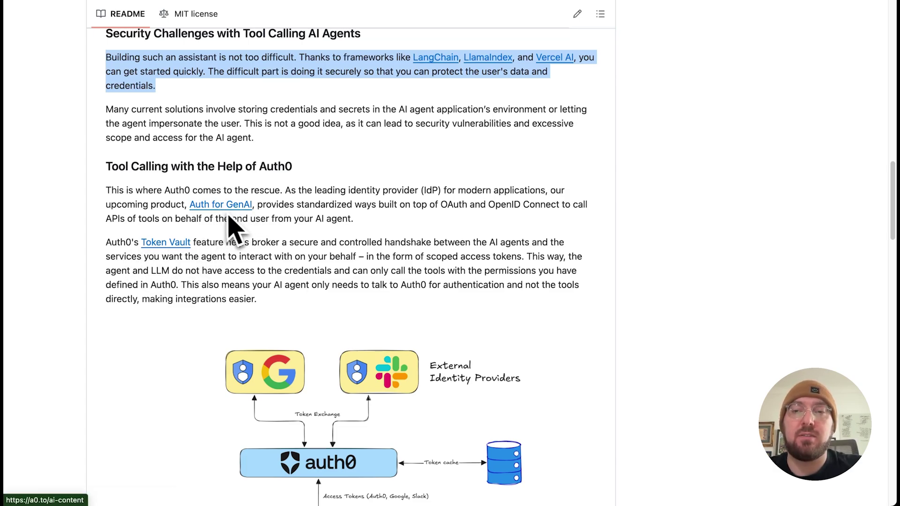
{"action": "scroll", "coordinate": [245, 231], "scroll_direction": "down", "scroll_amount": 1}
{"action": "scroll", "coordinate": [244, 231], "scroll_direction": "down", "scroll_amount": 10}
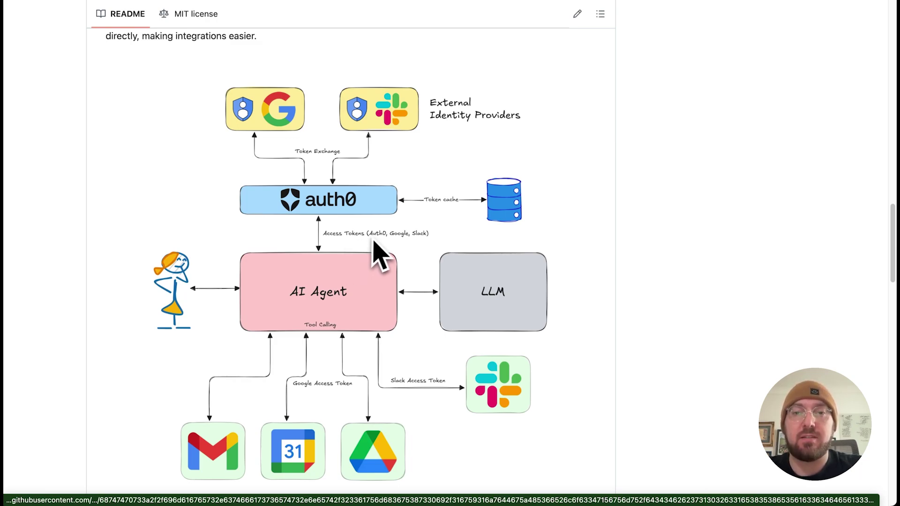
{"action": "scroll", "coordinate": [383, 253], "scroll_direction": "down", "scroll_amount": 5}
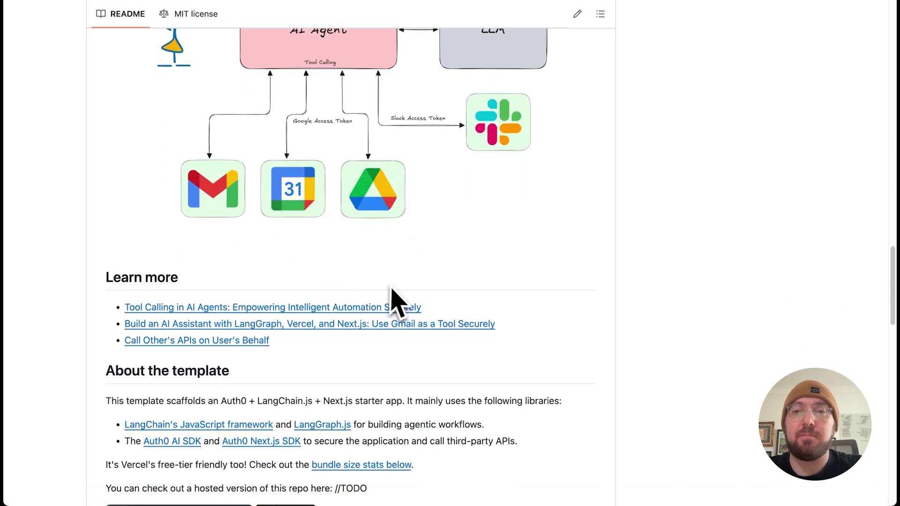
{"action": "key", "text": "super+Tab"}
{"action": "key", "text": "super+Tab"}
{"action": "key", "text": "super+Tab"}
{"action": "scroll", "coordinate": [335, 266], "scroll_direction": "up", "scroll_amount": 20}
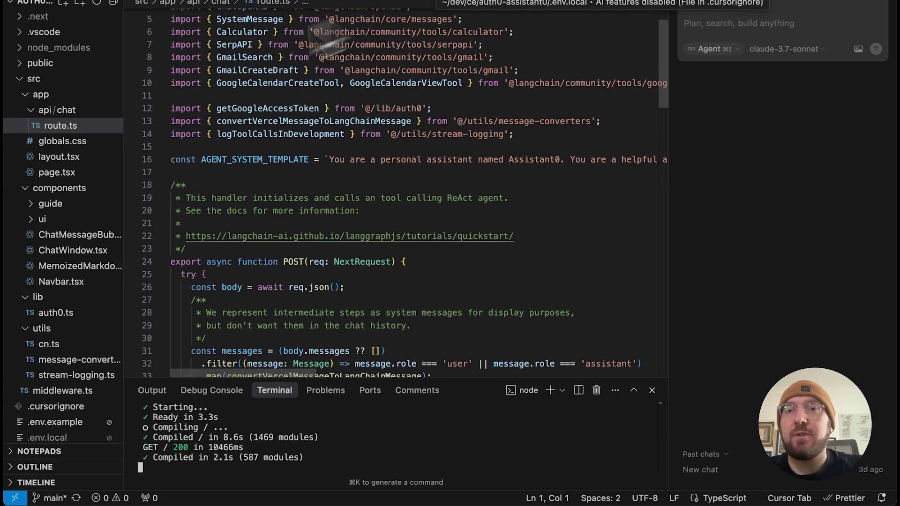
In .env.example, highlight the localhost:3000 APP_BASE_URL, the openssl rand -hex 32 hint and the yourDomain placeholder.
{"action": "scroll", "coordinate": [61, 211], "scroll_direction": "down", "scroll_amount": 5}
{"action": "left_click", "coordinate": [55, 273]}
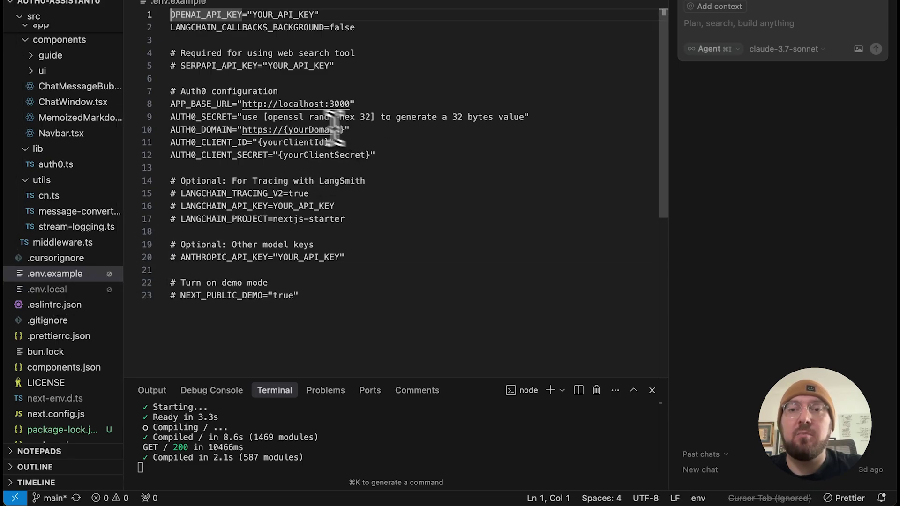
{"action": "left_click_drag", "start_coordinate": [352, 104], "coordinate": [226, 106]}
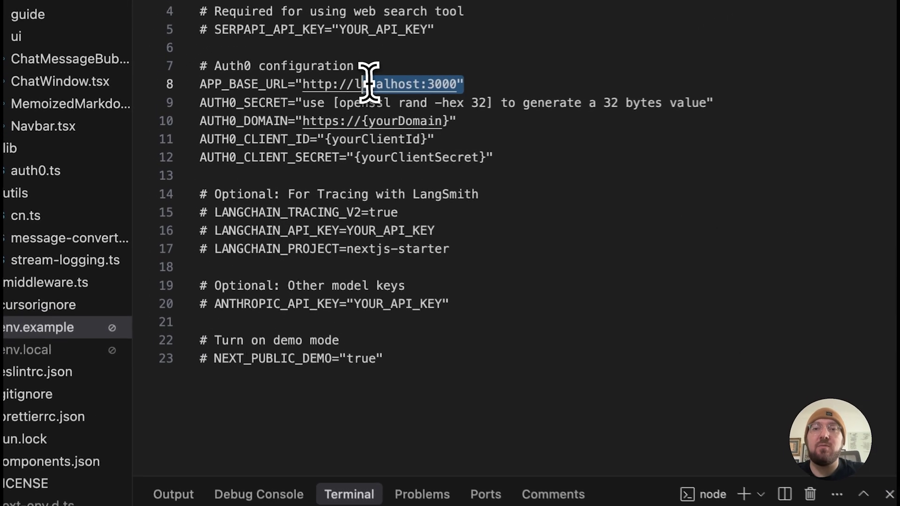
{"action": "left_click_drag", "start_coordinate": [285, 91], "coordinate": [200, 84]}
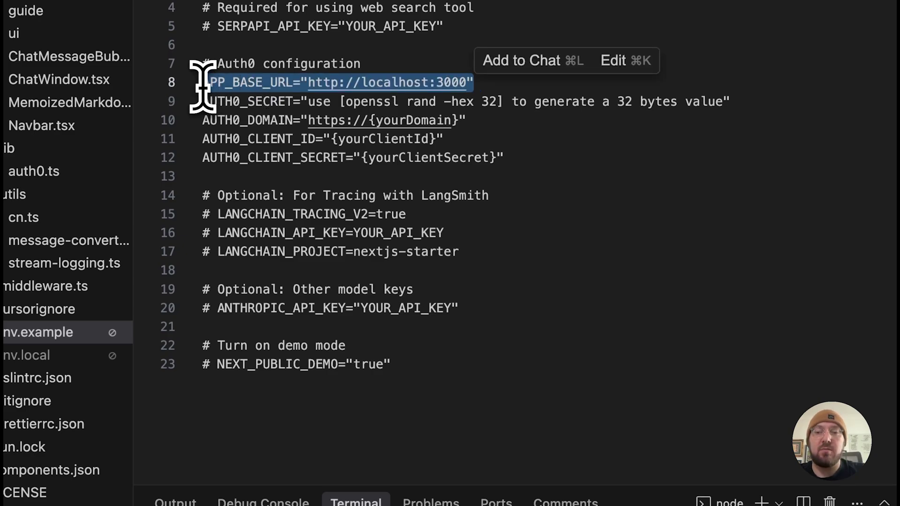
{"action": "left_click", "coordinate": [419, 104]}
{"action": "left_click_drag", "start_coordinate": [346, 102], "coordinate": [498, 103]}
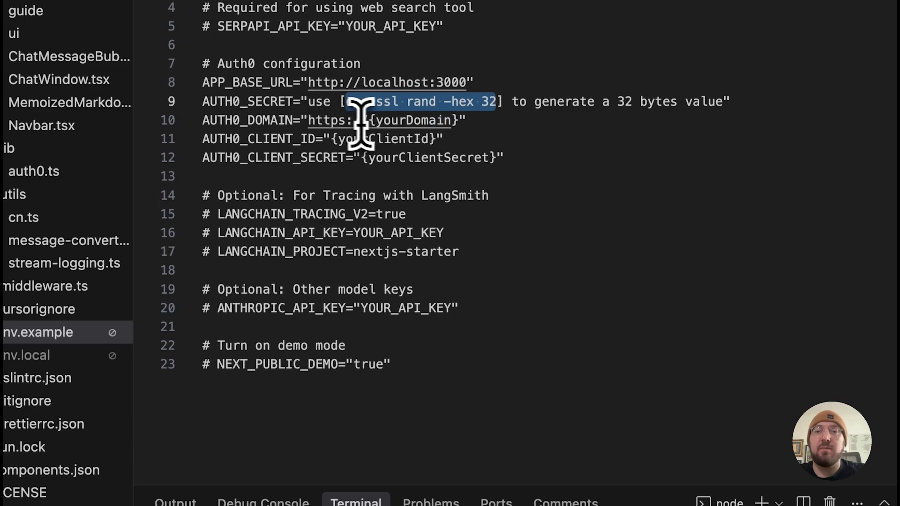
{"action": "left_click", "coordinate": [405, 123]}
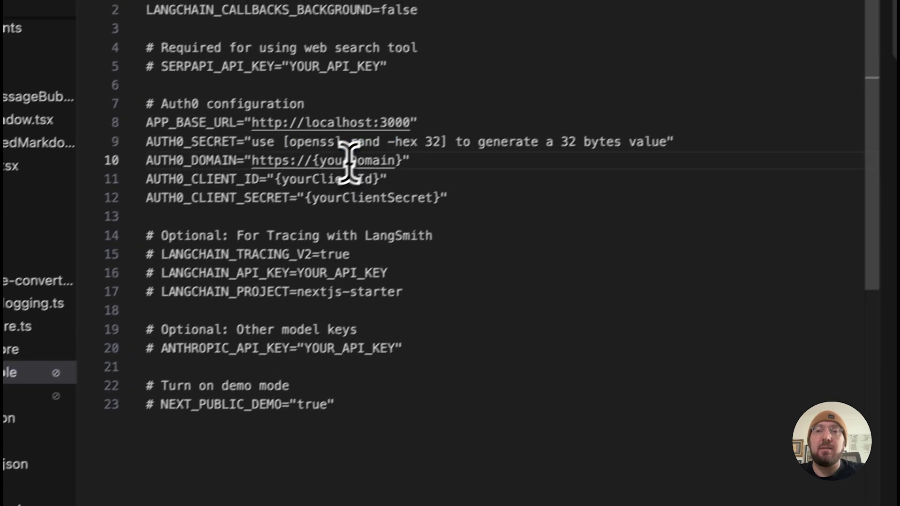
{"action": "double_click", "coordinate": [353, 159]}
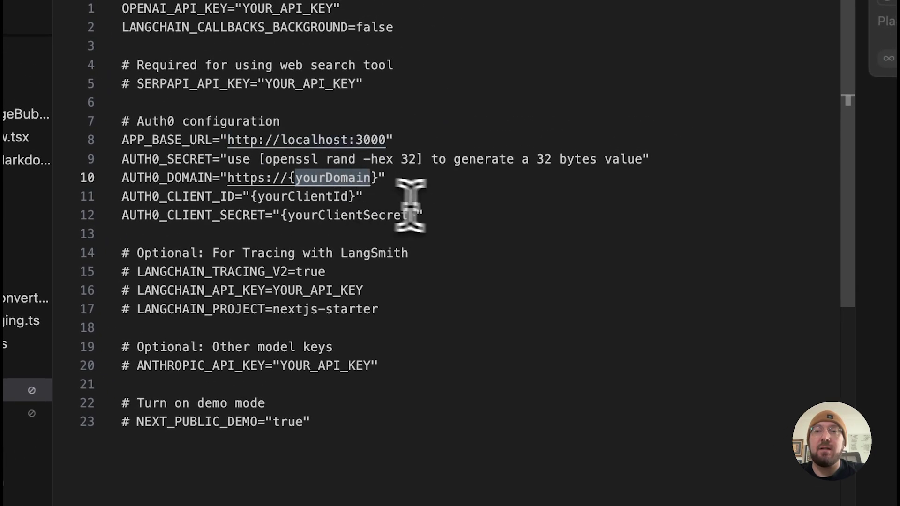
{"action": "left_click", "coordinate": [458, 199]}
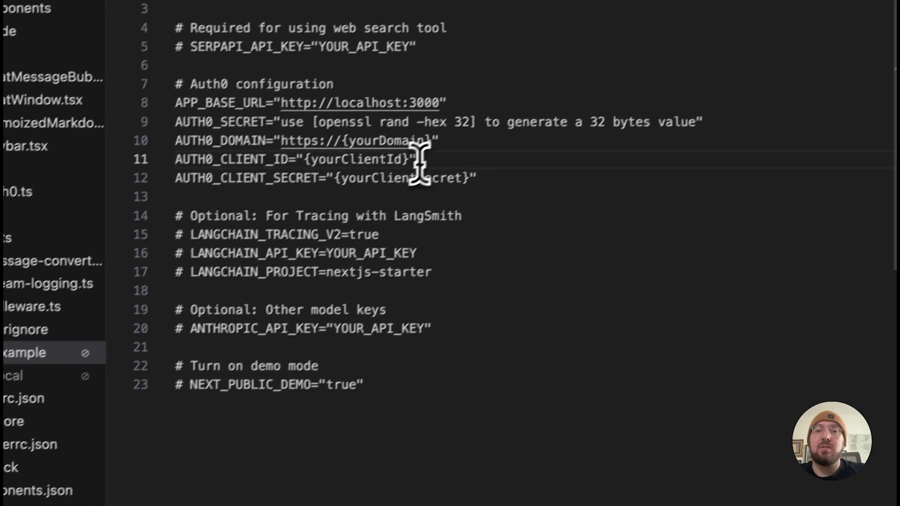
Highlight the AUTH0_CLIENT_ID, AUTH0_CLIENT_SECRET, LangSmith tracing, Anthropic key and SerpAPI key lines.
{"action": "left_click_drag", "start_coordinate": [170, 160], "coordinate": [417, 161]}
{"action": "left_click_drag", "start_coordinate": [468, 179], "coordinate": [438, 179]}
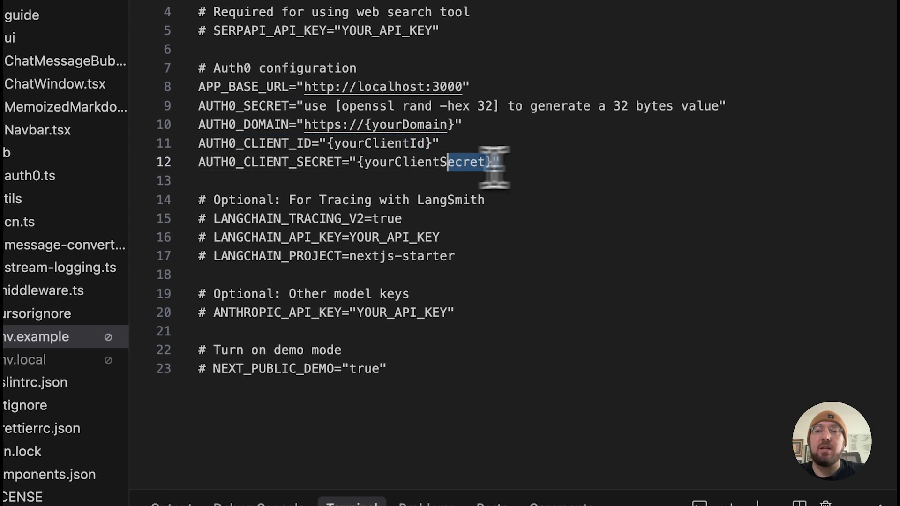
{"action": "left_click_drag", "start_coordinate": [504, 164], "coordinate": [162, 140]}
{"action": "left_click_drag", "start_coordinate": [468, 253], "coordinate": [187, 218]}
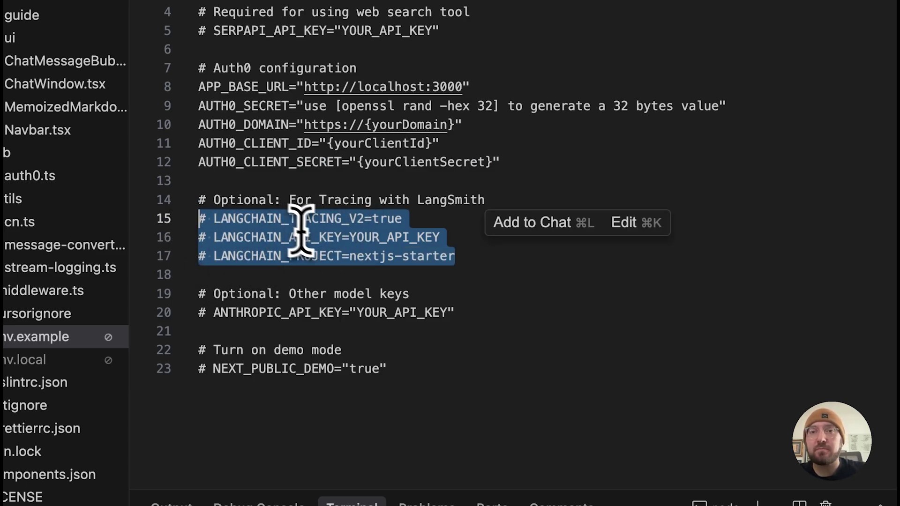
{"action": "scroll", "coordinate": [312, 290], "scroll_direction": "down", "scroll_amount": 3}
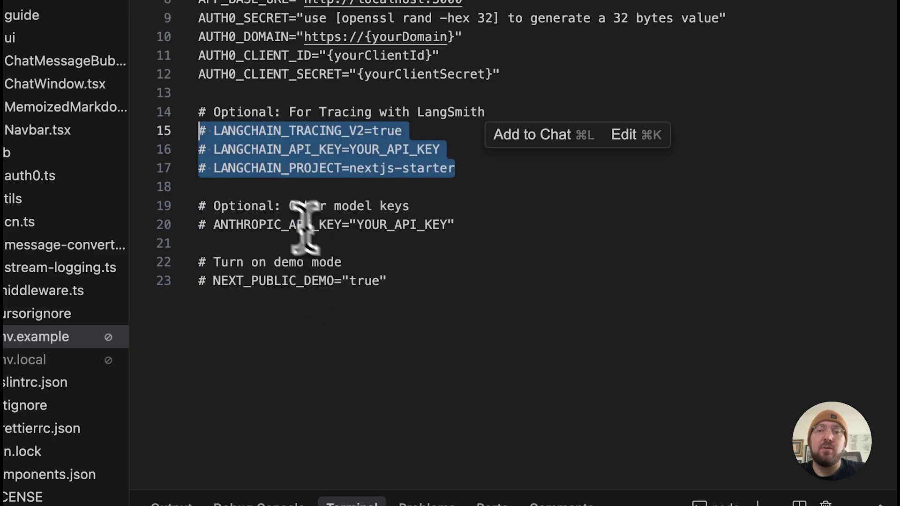
{"action": "left_click", "coordinate": [456, 225]}
{"action": "left_click_drag", "start_coordinate": [468, 276], "coordinate": [209, 277]}
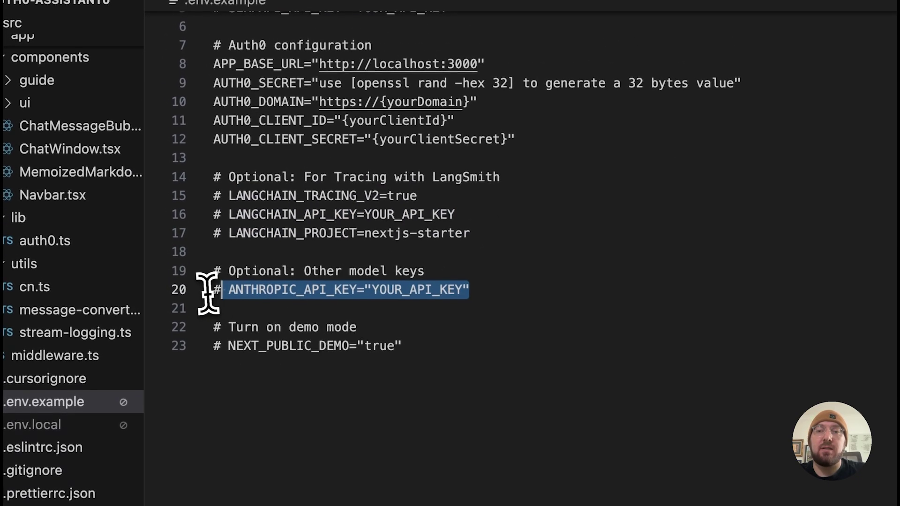
{"action": "scroll", "coordinate": [263, 275], "scroll_direction": "up", "scroll_amount": 3}
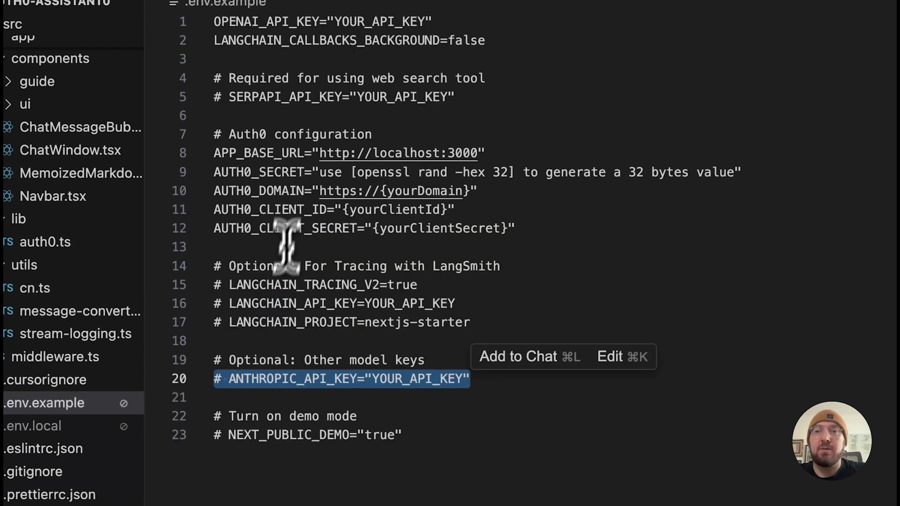
{"action": "left_click_drag", "start_coordinate": [491, 102], "coordinate": [187, 79]}
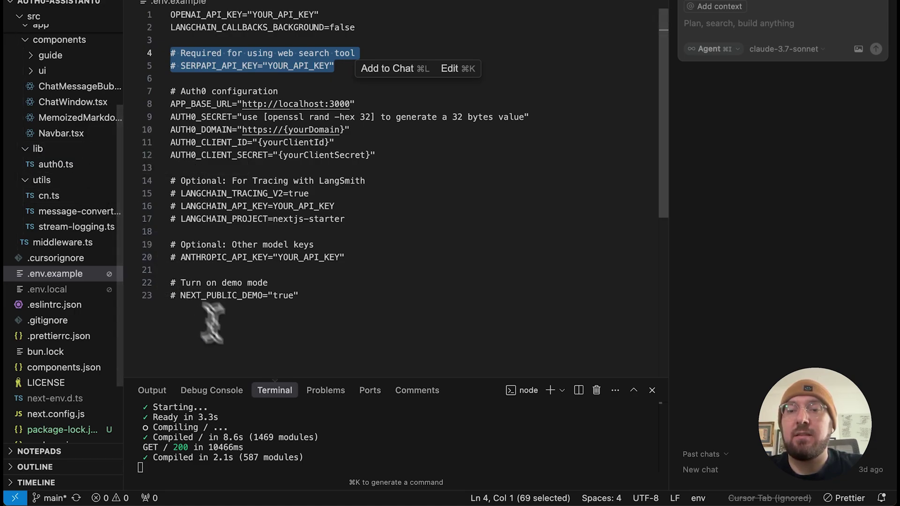
Stop the dev server in the terminal and rerun npm run dev.
{"action": "left_click", "coordinate": [317, 438]}
{"action": "key", "text": "ctrl+c"}
{"action": "key", "text": "Up"}
{"action": "key", "text": "Return"}
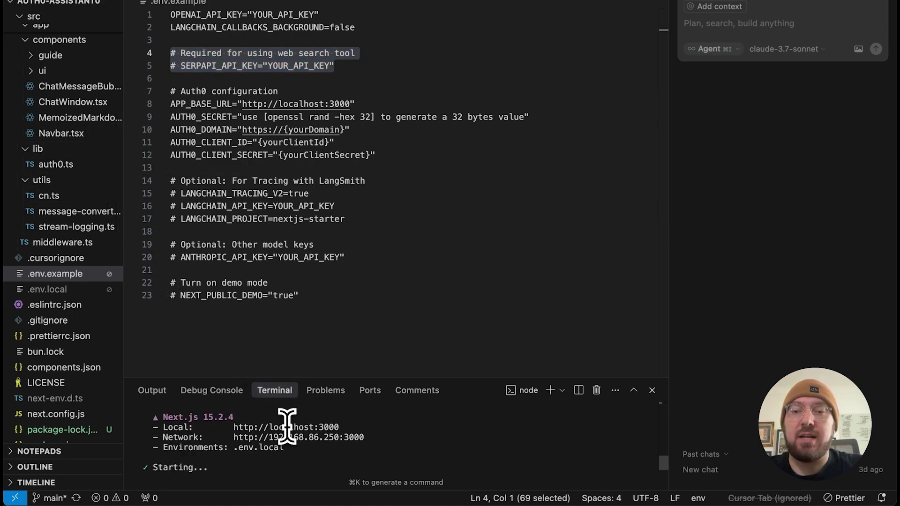
{"action": "scroll", "coordinate": [286, 427], "scroll_direction": "up", "scroll_amount": 3}
{"action": "scroll", "coordinate": [258, 422], "scroll_direction": "down", "scroll_amount": 3}
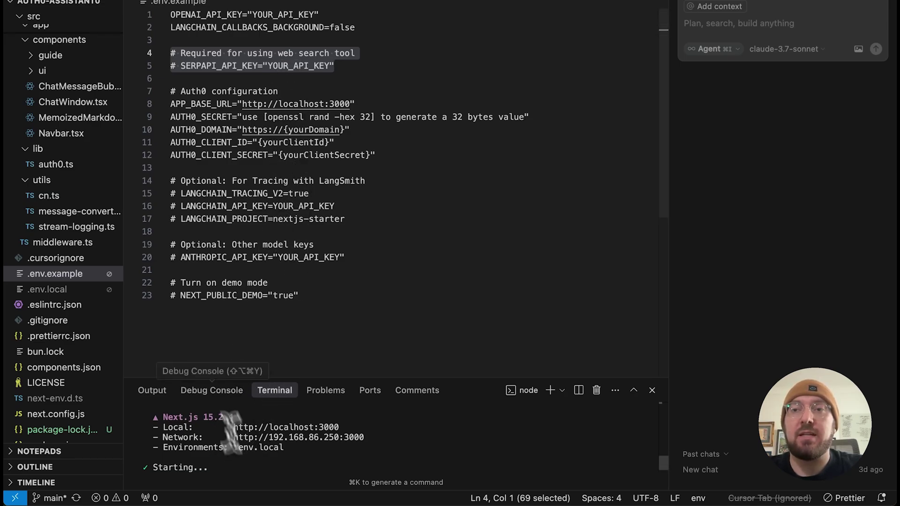
{"action": "key", "text": "super+Tab"}
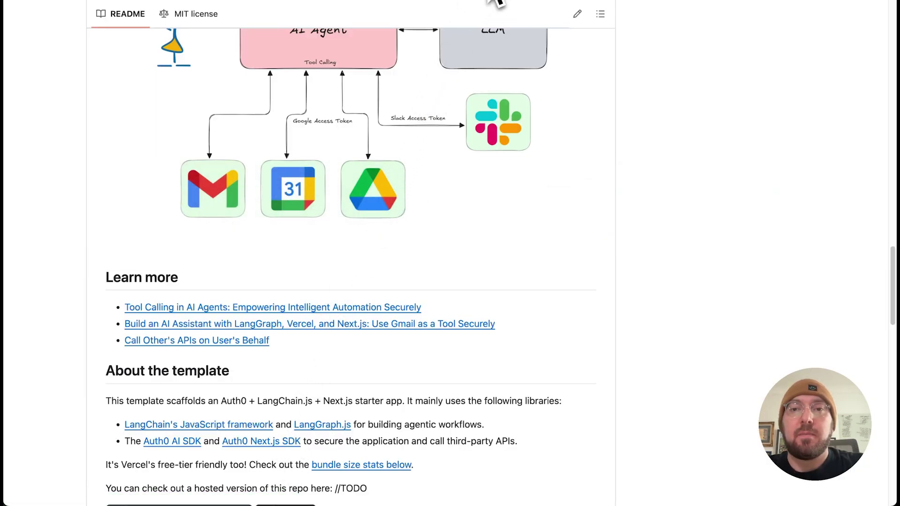
Switch to the localhost:3000 tab showing Assistant0's 'You are not logged in' screen.
{"action": "left_click", "coordinate": [498, 1]}
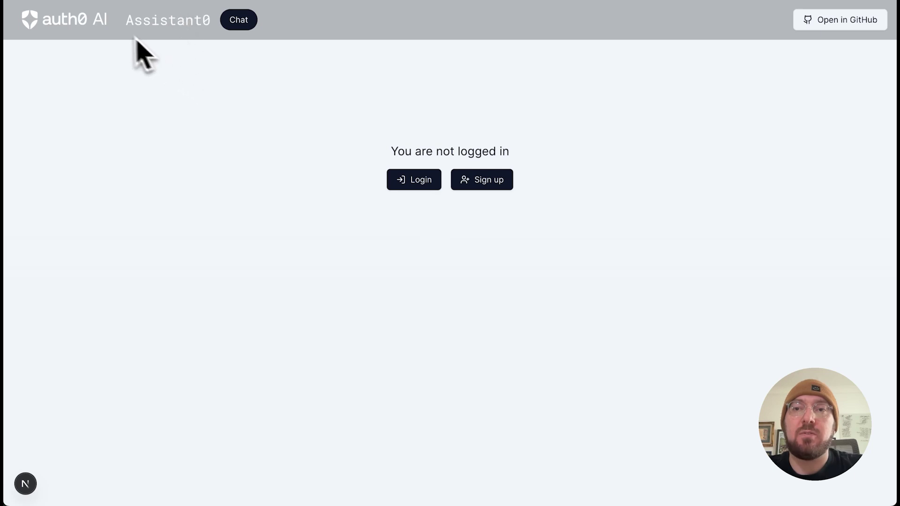
Log in to Assistant0 with Continue with Google and choose the Google account.
{"action": "left_click", "coordinate": [423, 188]}
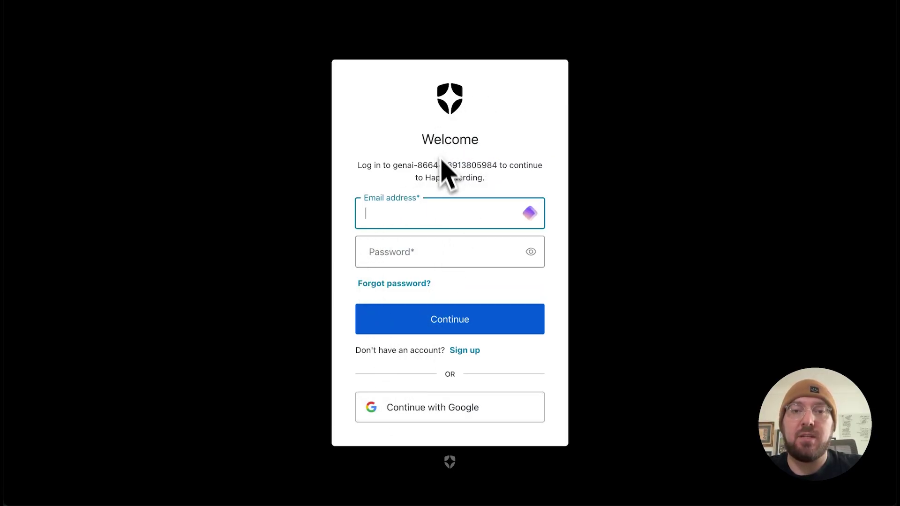
{"action": "left_click_drag", "start_coordinate": [488, 185], "coordinate": [408, 177]}
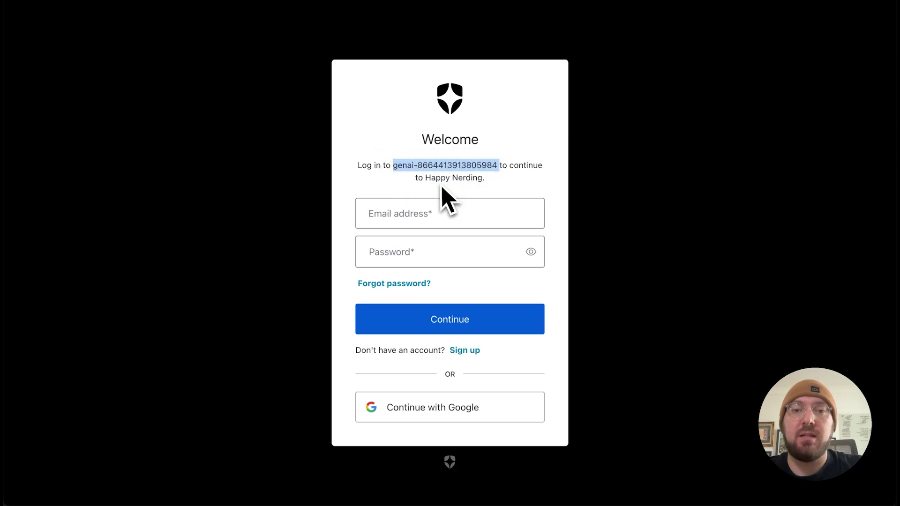
{"action": "left_click", "coordinate": [424, 182]}
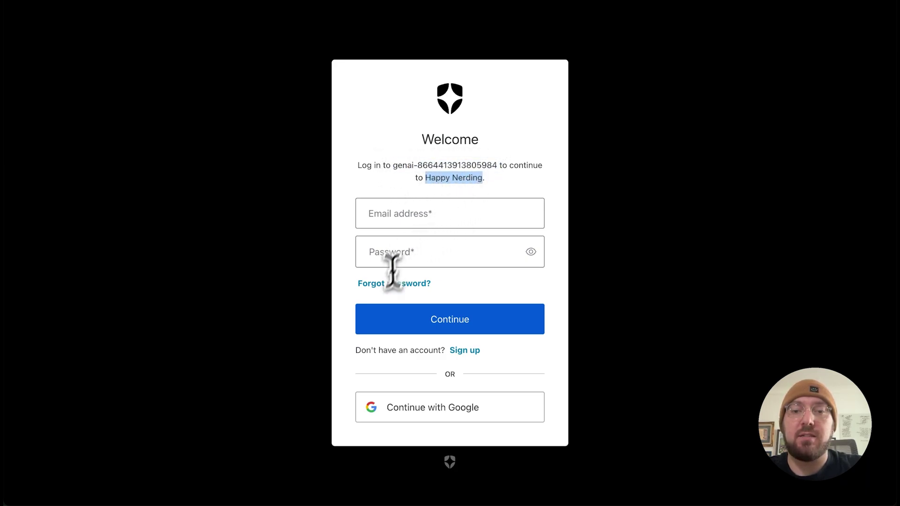
{"action": "left_click", "coordinate": [409, 412]}
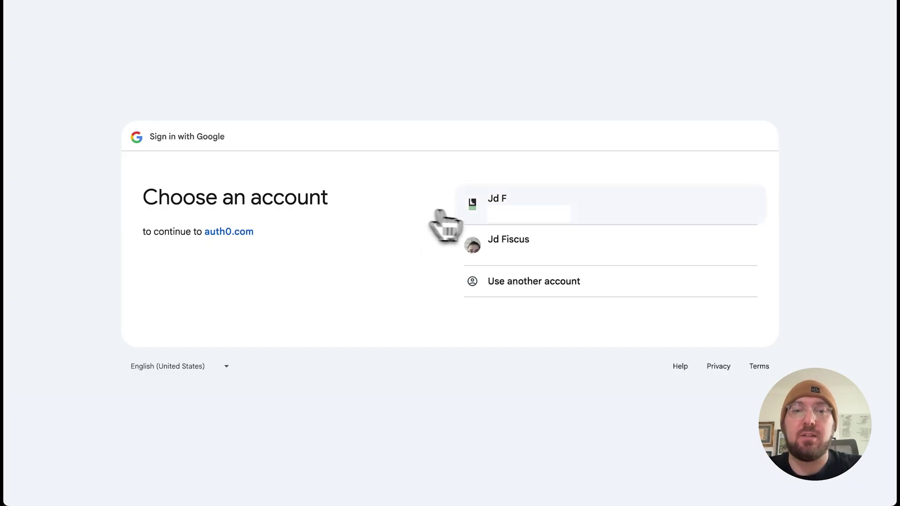
{"action": "left_click", "coordinate": [518, 214]}
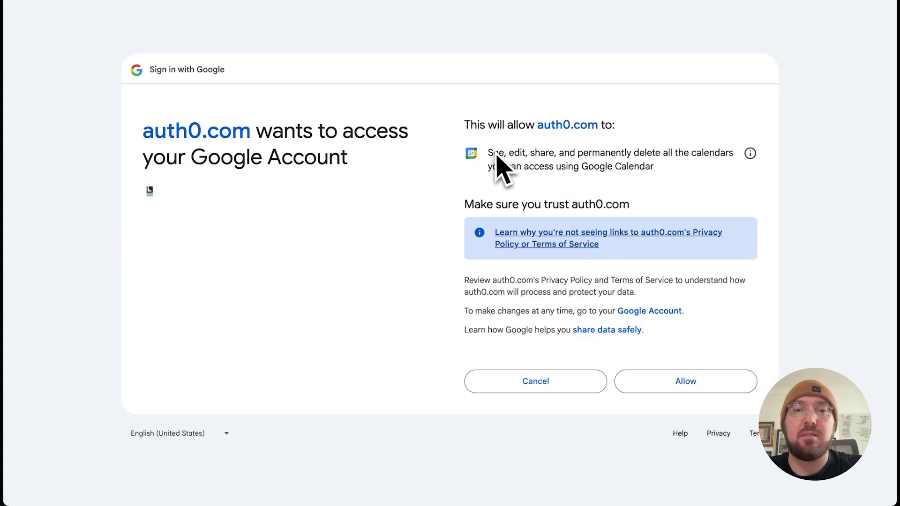
Allow auth0.com the requested Google Calendar access on the consent screen.
{"action": "left_click_drag", "start_coordinate": [488, 152], "coordinate": [574, 161]}
{"action": "left_click_drag", "start_coordinate": [658, 168], "coordinate": [500, 159]}
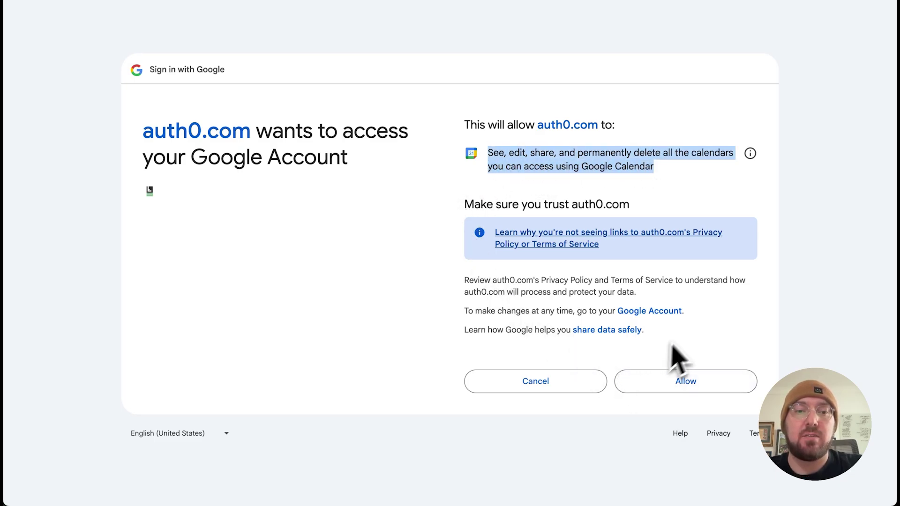
{"action": "left_click", "coordinate": [672, 384]}
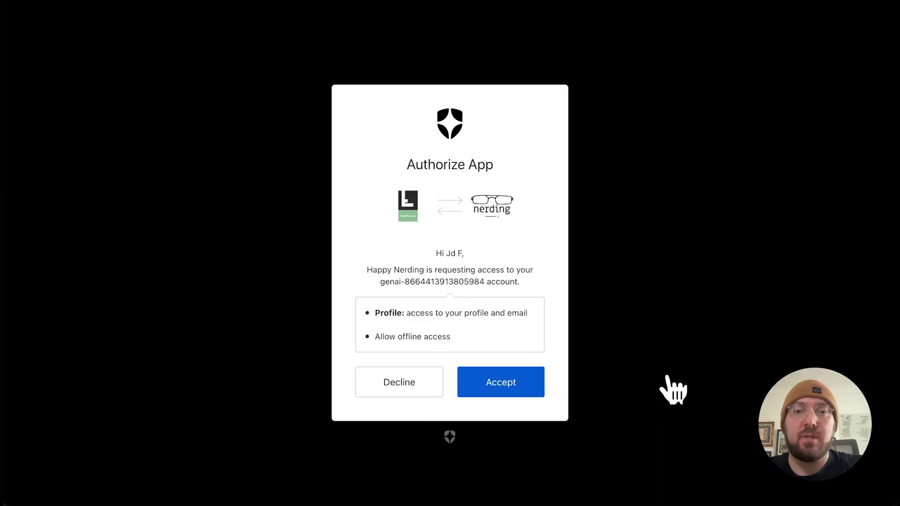